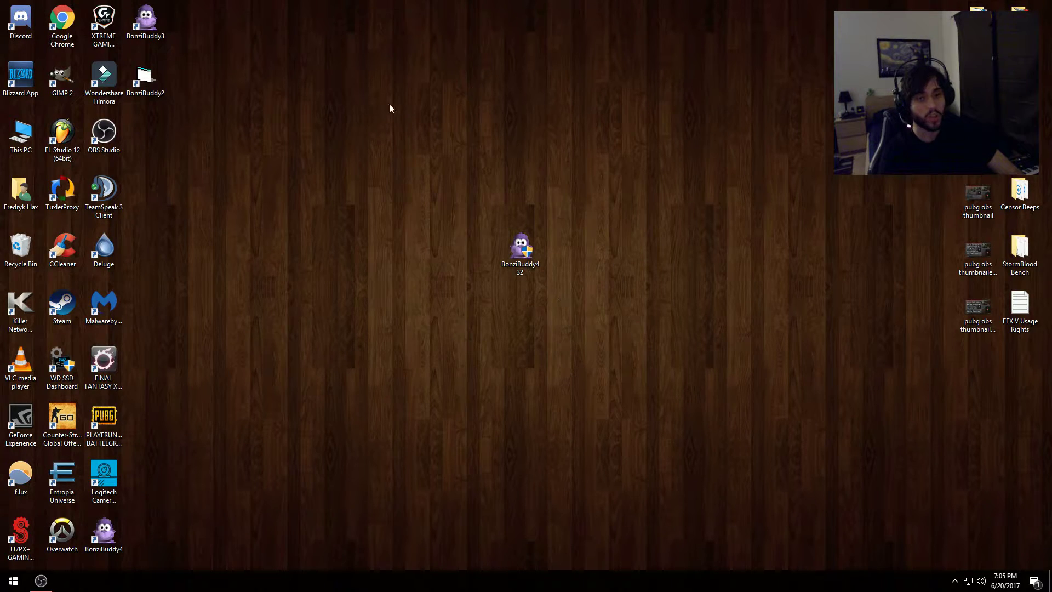
Remove the BonziBuddy432 installer and the BonziBuddy2, BonziBuddy3 and BonziBuddy4 shortcuts from the desktop
drag(512, 256, 13, 253)
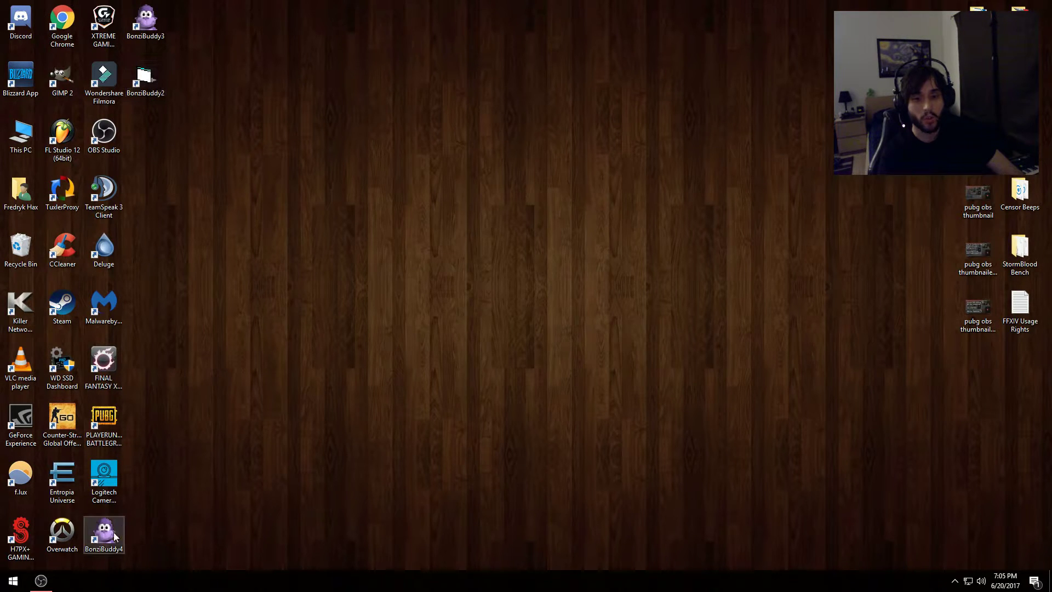
drag(145, 22, 395, 189)
drag(145, 79, 352, 189)
drag(123, 532, 438, 192)
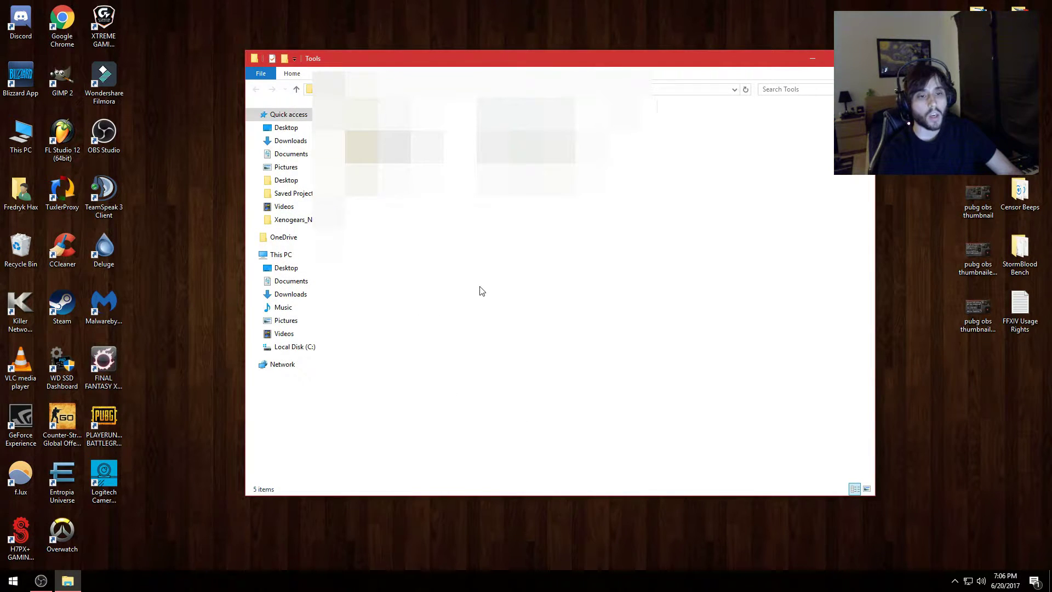
Launch RevoUPort from the RevoUninstaller_Portable folder in Tools, allow it to run, and look through the installed applications
drag(438, 57, 438, 50)
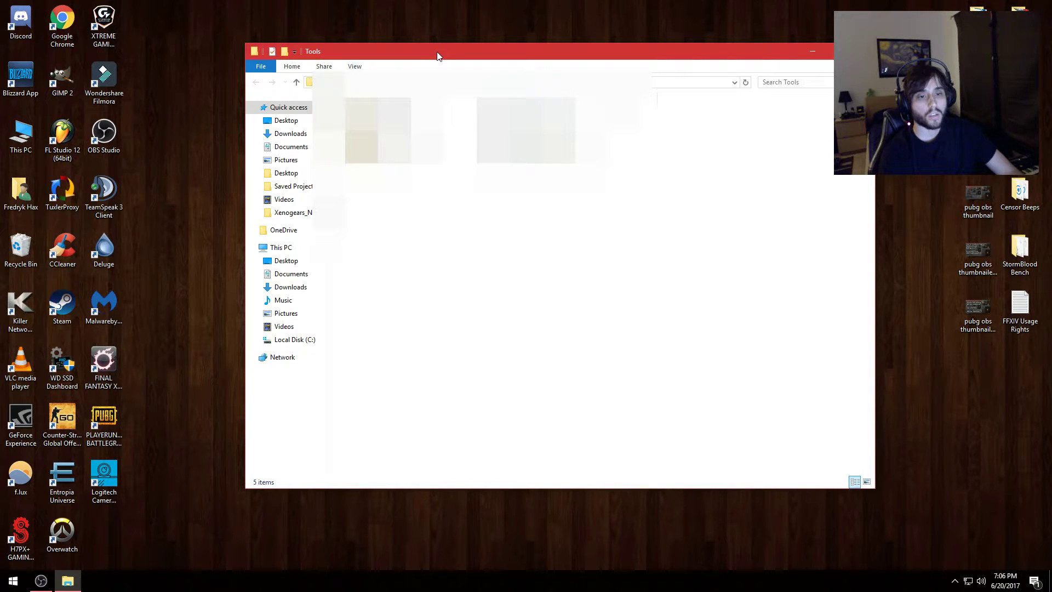
double_click(417, 145)
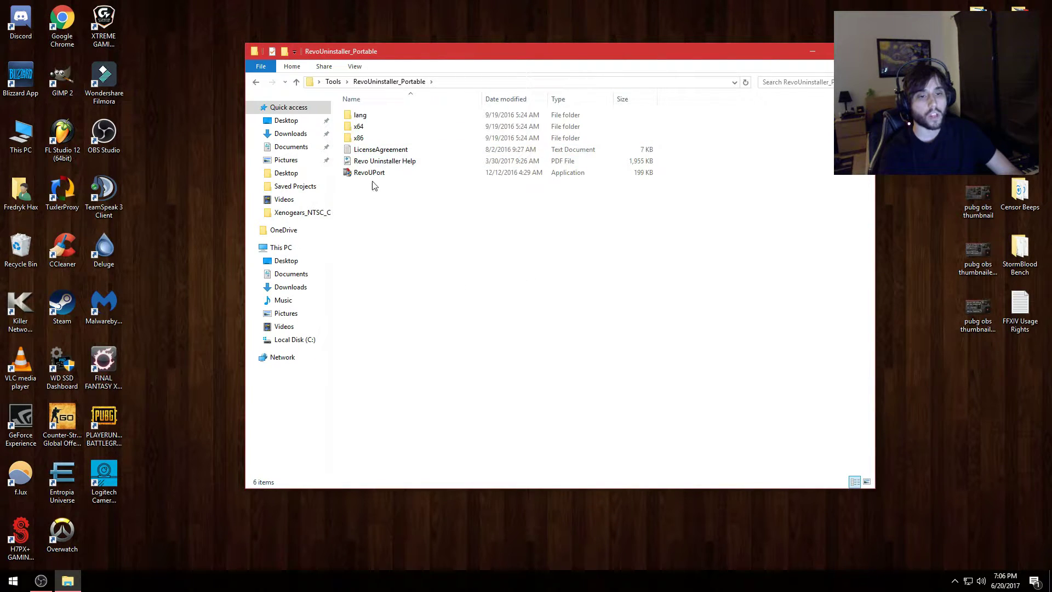
double_click(378, 173)
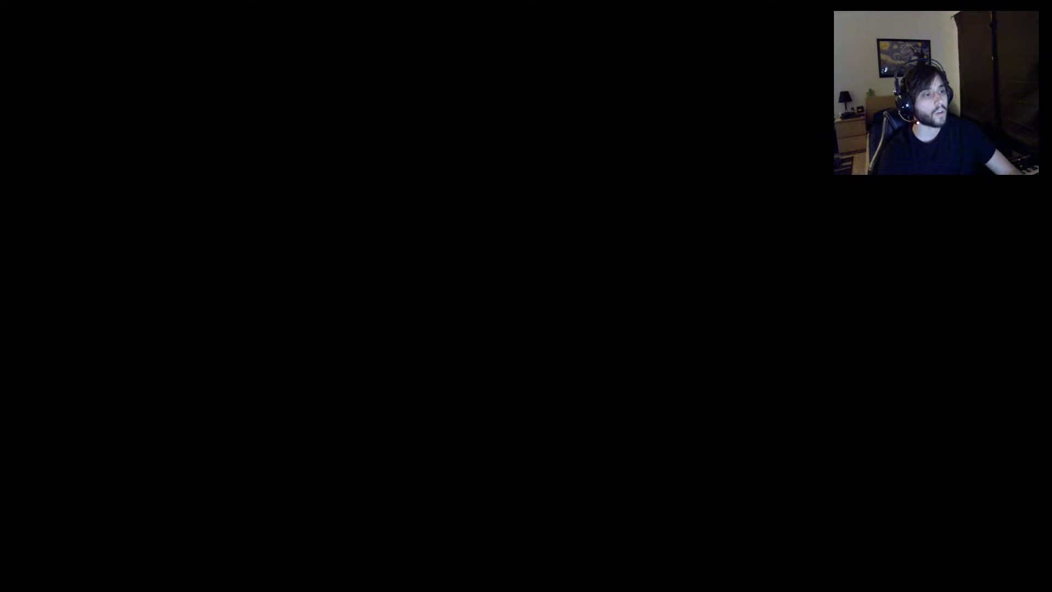
click(515, 400)
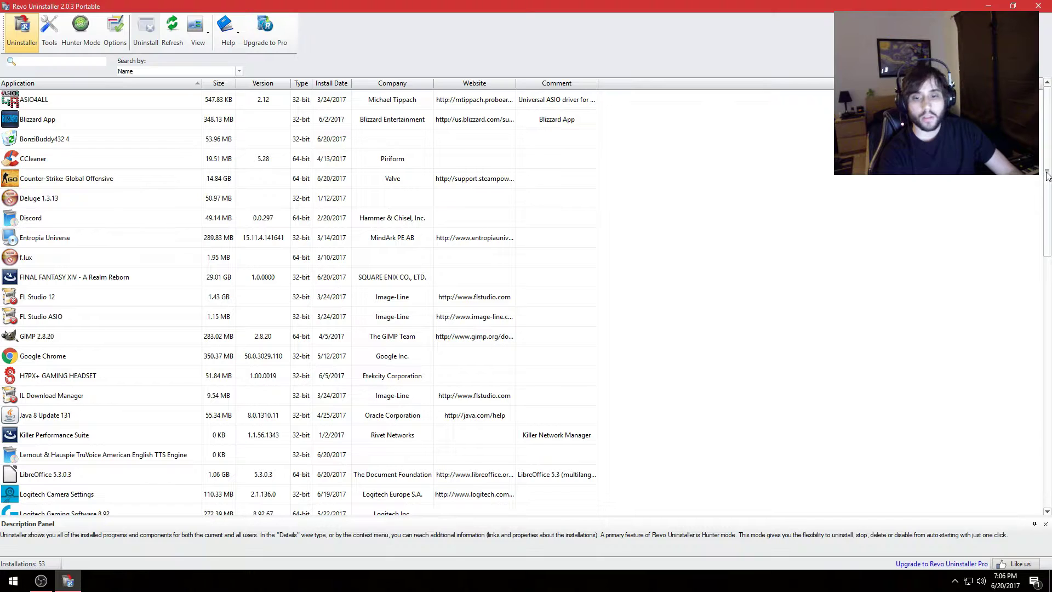
drag(1046, 175, 1030, 137)
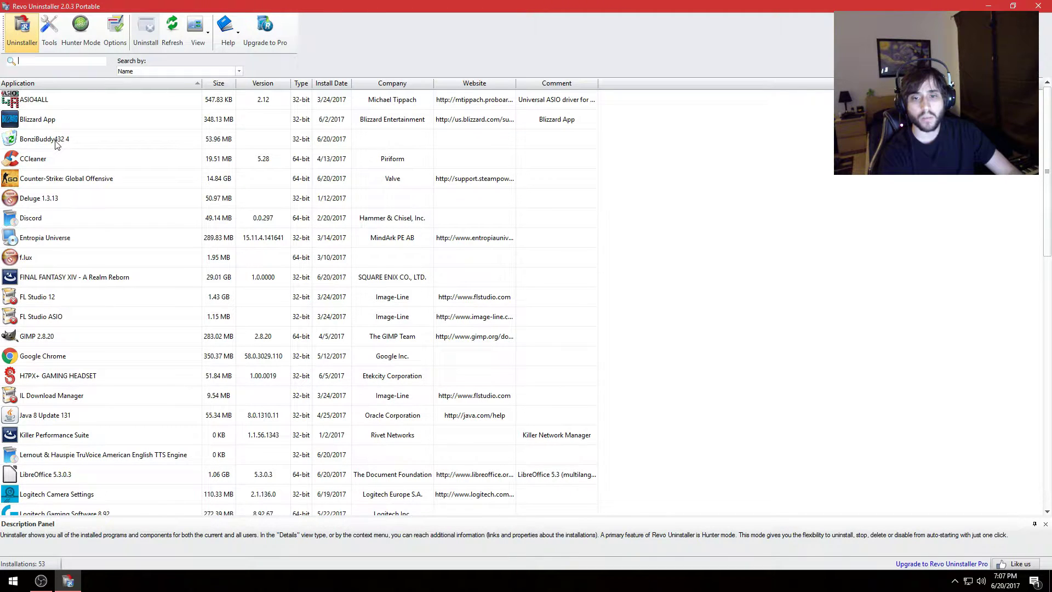
Check the recently installed programs in Windows Programs and Features, sorted by installation date with the newest first
key(super+x)
click(52, 286)
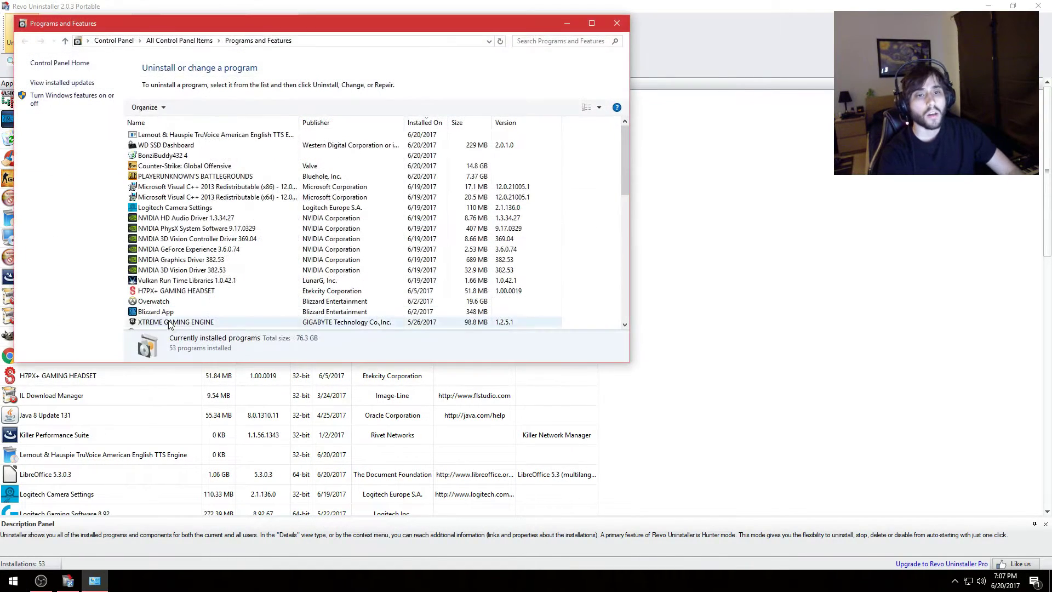
click(421, 123)
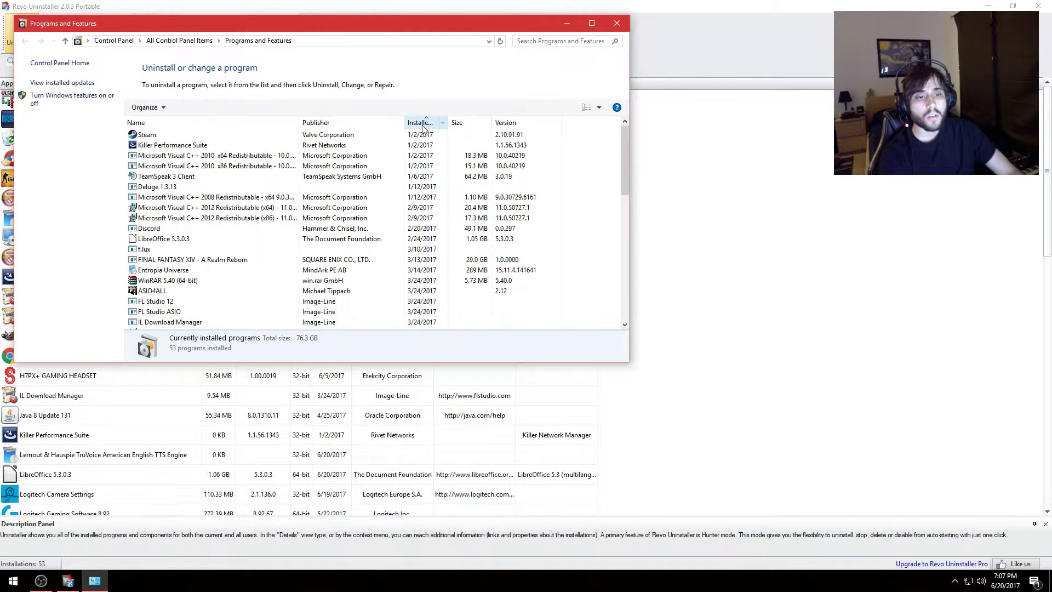
click(423, 124)
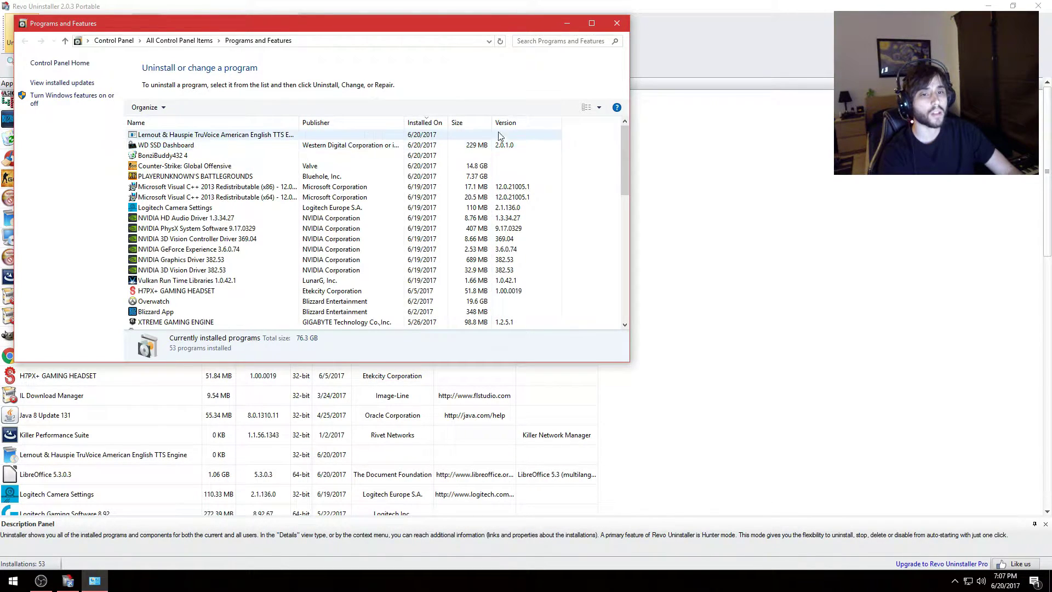
click(567, 23)
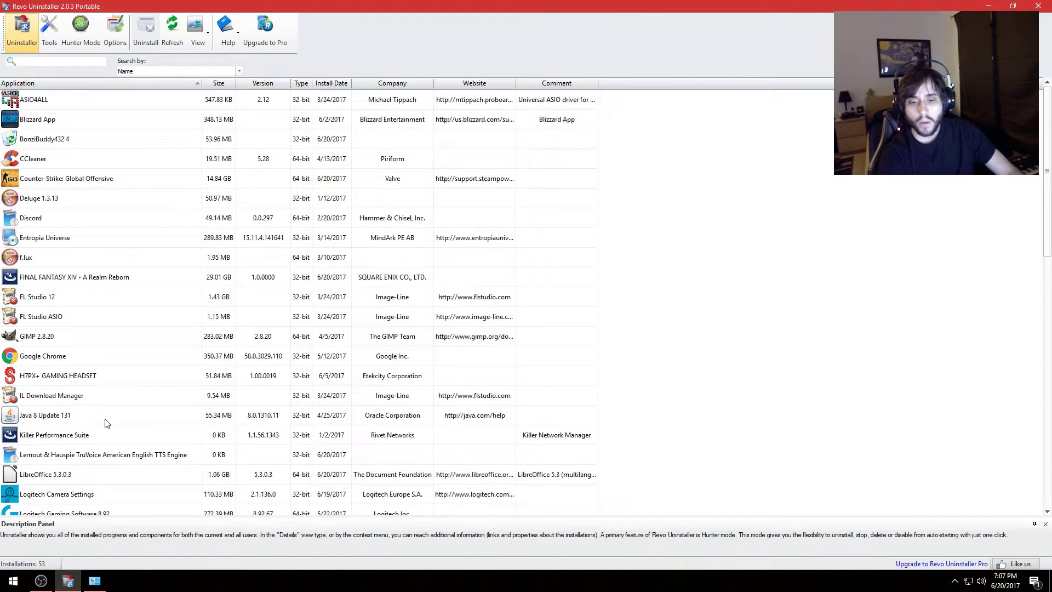
Uninstall Lernout & Hauspie TruVoice American English TTS Engine in Revo Uninstaller, confirming its removal
click(84, 456)
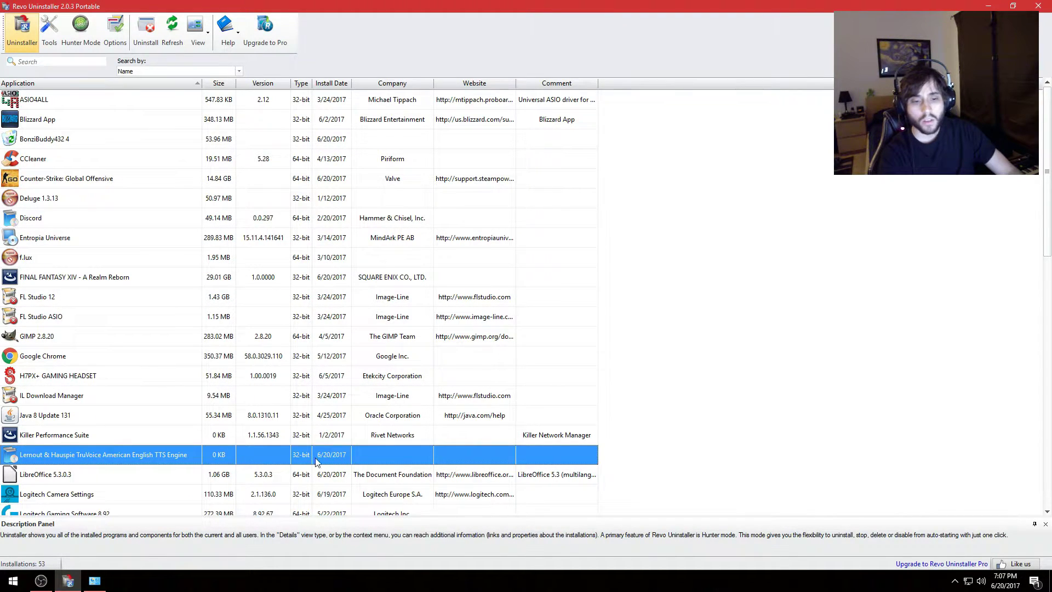
double_click(147, 456)
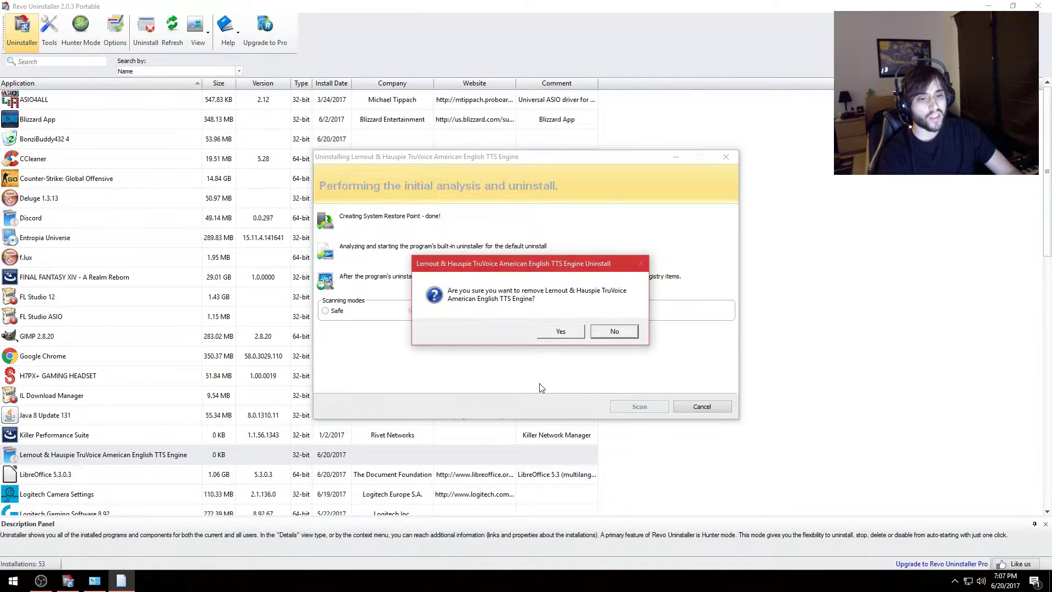
click(561, 332)
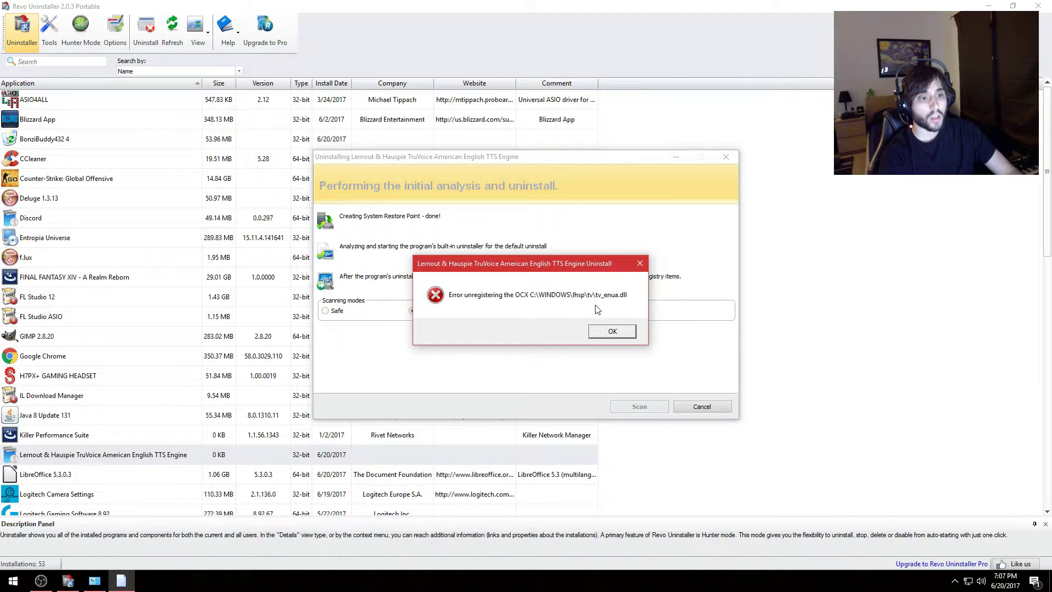
click(608, 336)
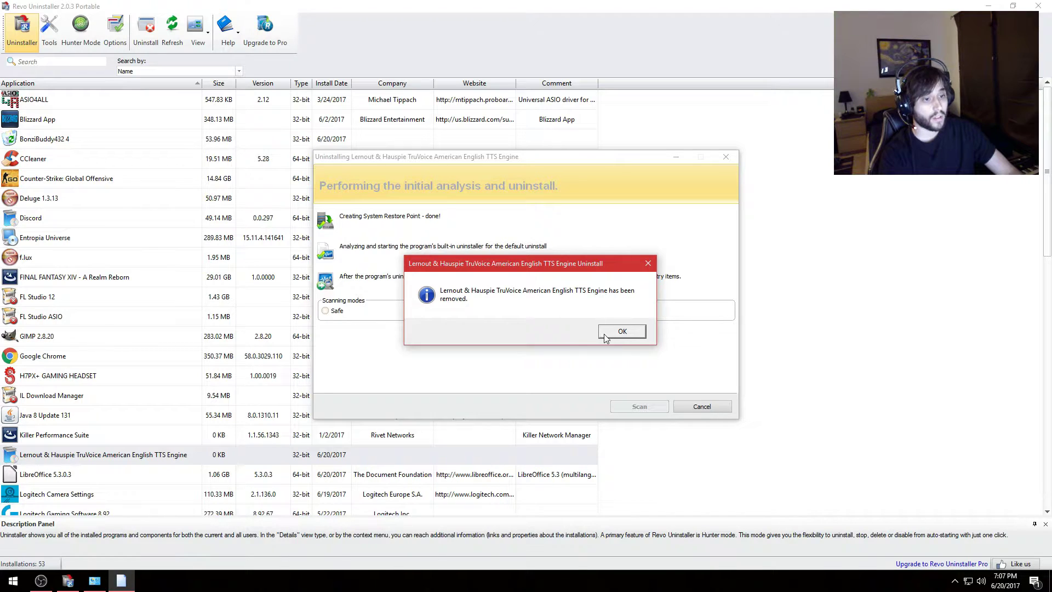
click(602, 334)
Scan for the TTS engine's leftovers in Advanced mode, delete its tv_enua registry key with all values, and finish
click(513, 314)
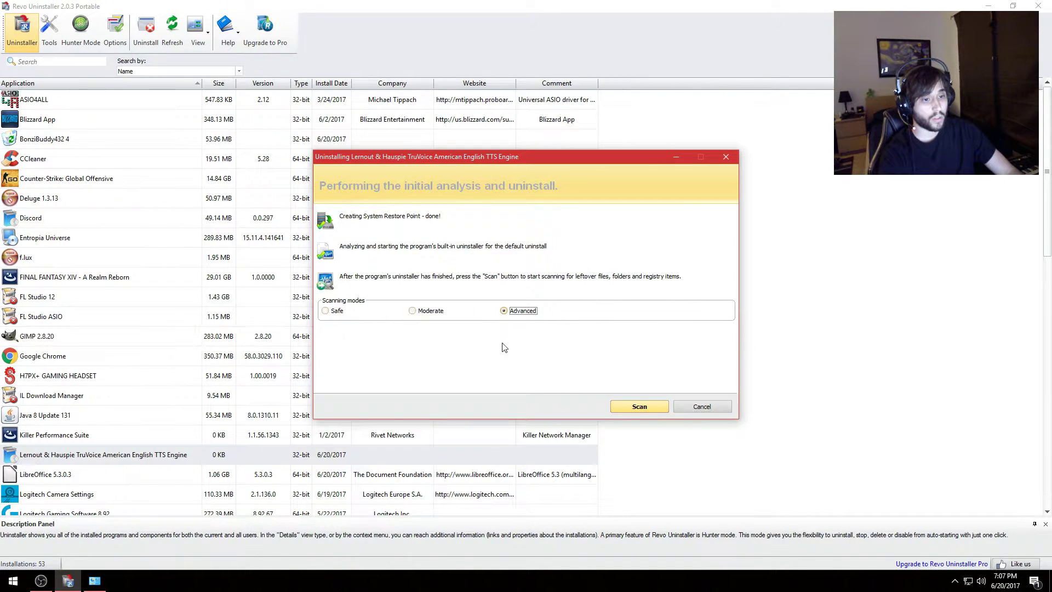
click(635, 408)
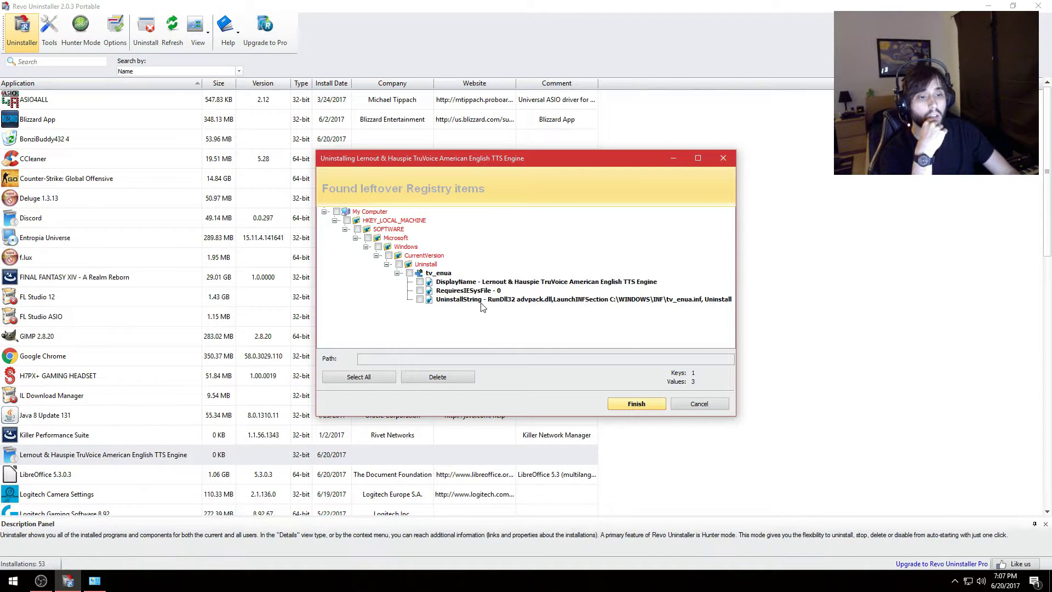
click(409, 273)
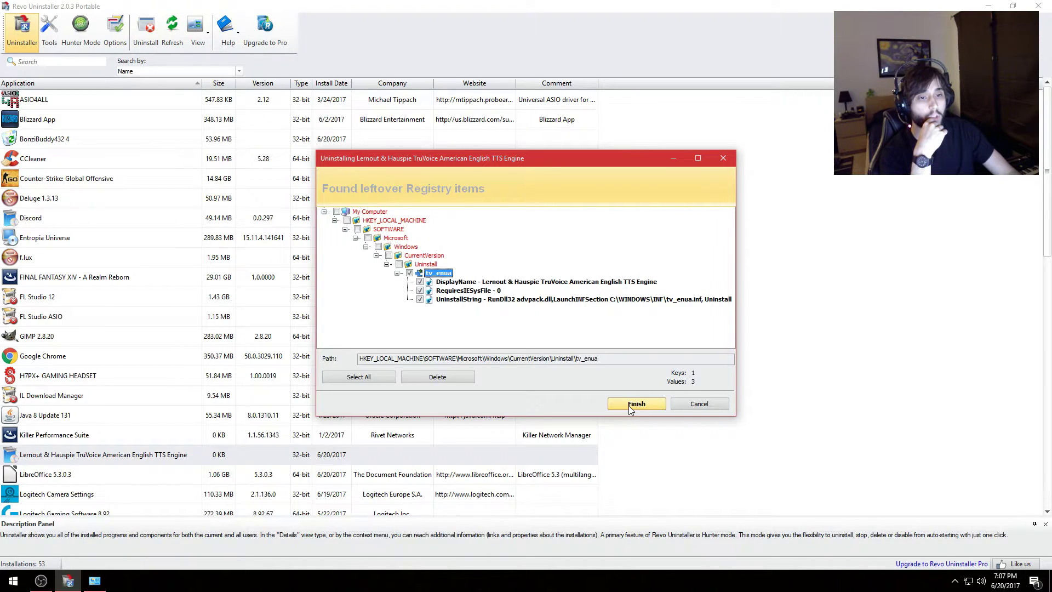
click(456, 379)
click(547, 314)
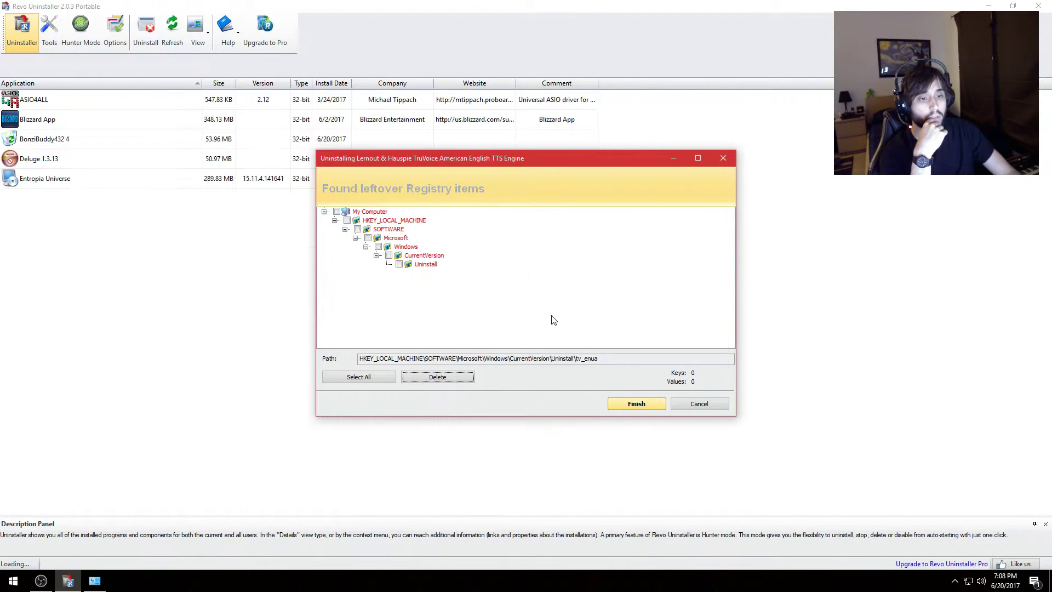
click(643, 406)
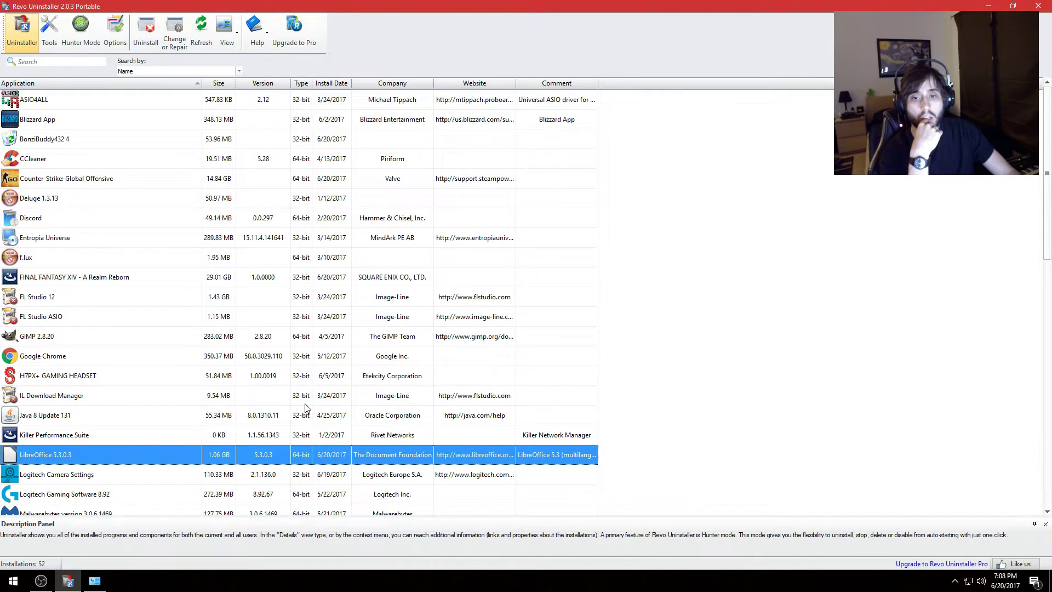
Uninstall BonziBuddy432 4 with its built-in uninstaller, opting out of visiting the product uninstall web page
click(42, 143)
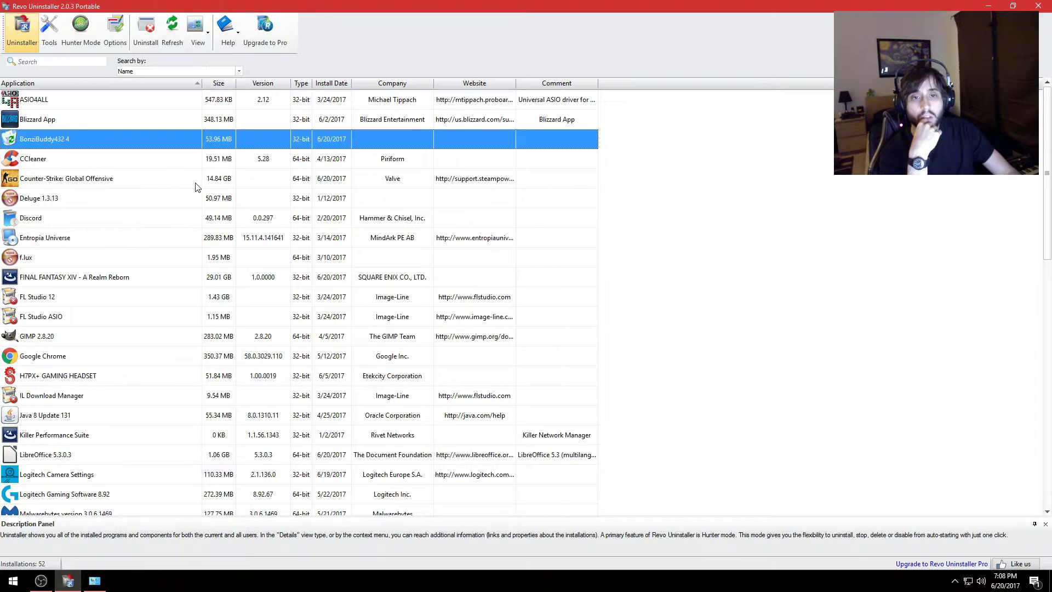
double_click(160, 137)
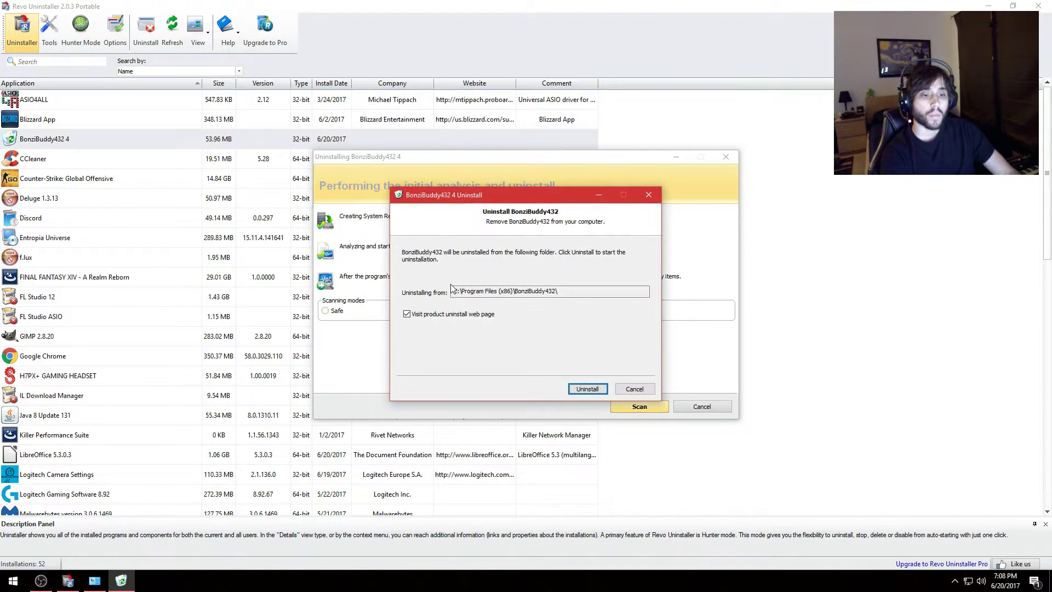
click(410, 317)
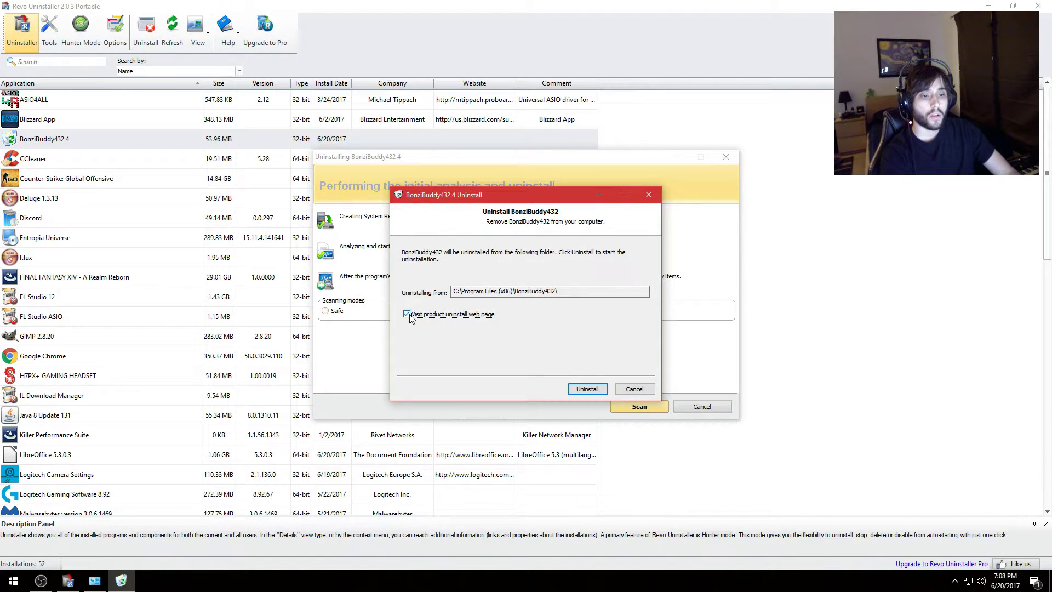
click(586, 390)
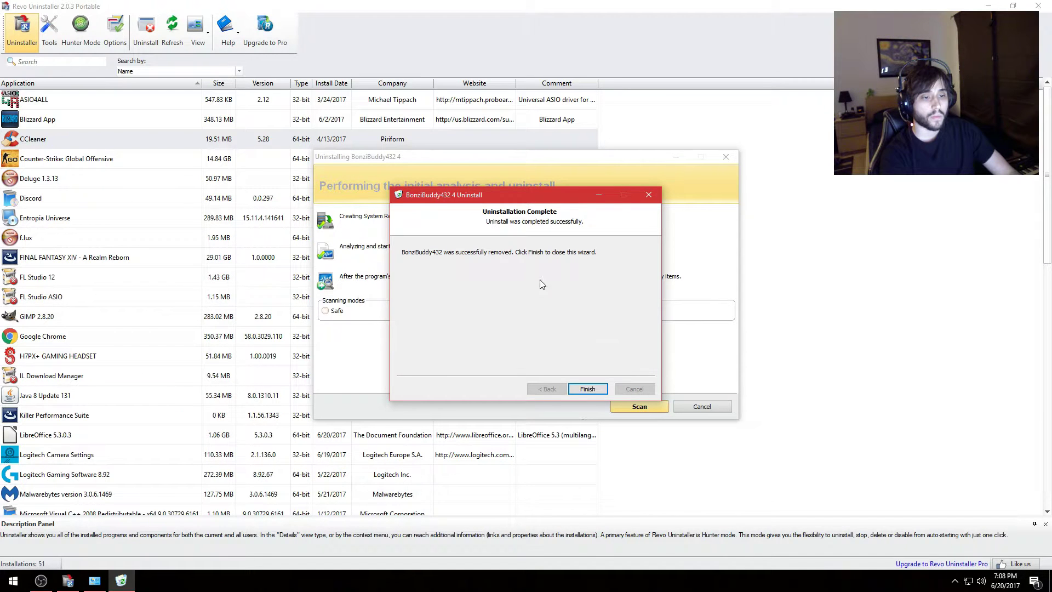
click(587, 388)
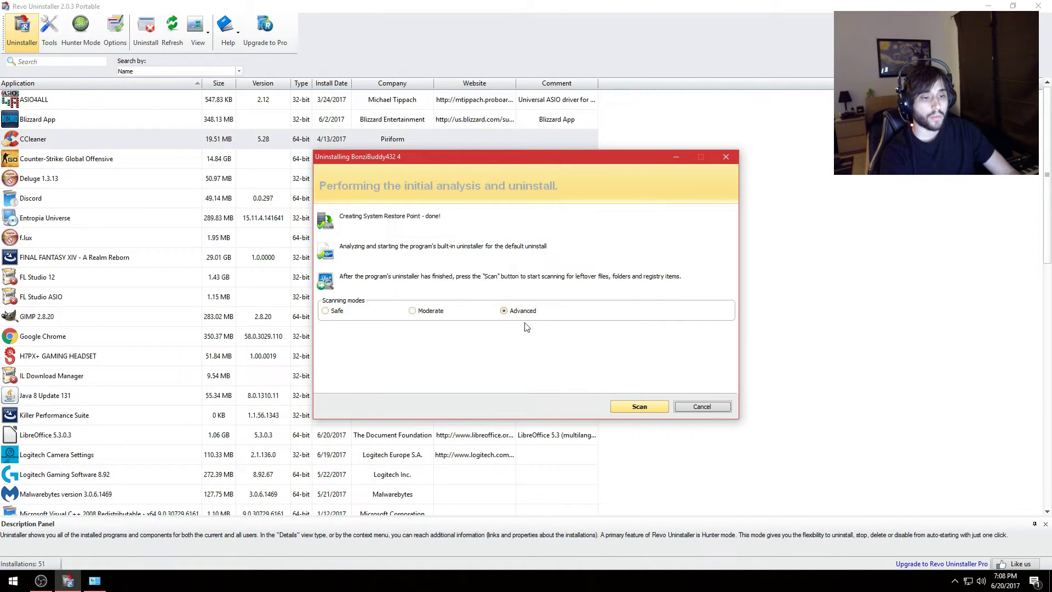
Run the Advanced leftover scan for BonziBuddy432 4 and enlarge the results window to review the registry items found
click(635, 408)
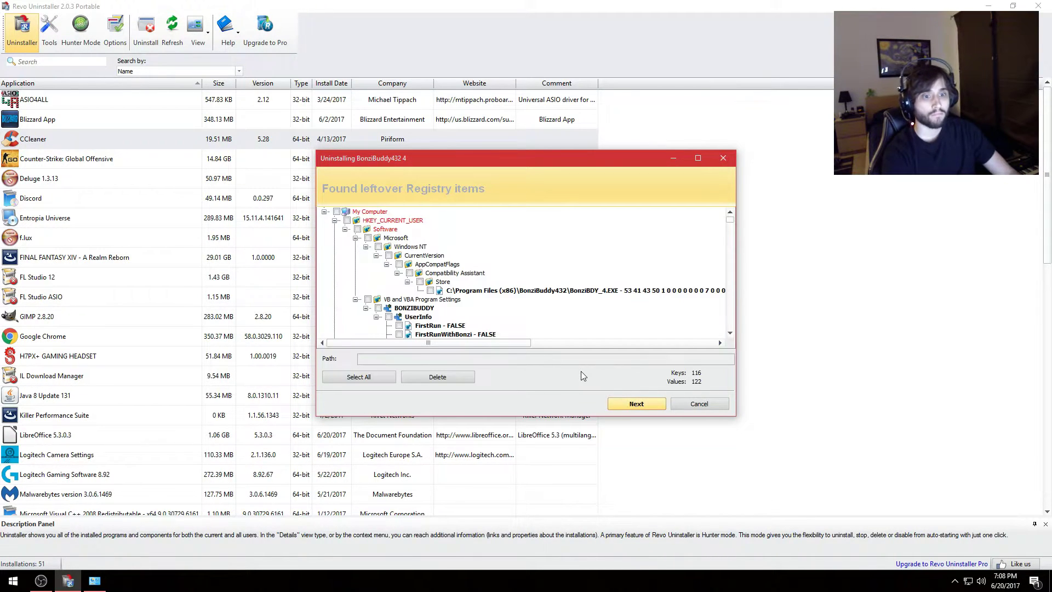
drag(732, 222, 733, 291)
click(698, 158)
scroll(894, 265, down, 14)
drag(1045, 454, 1046, 107)
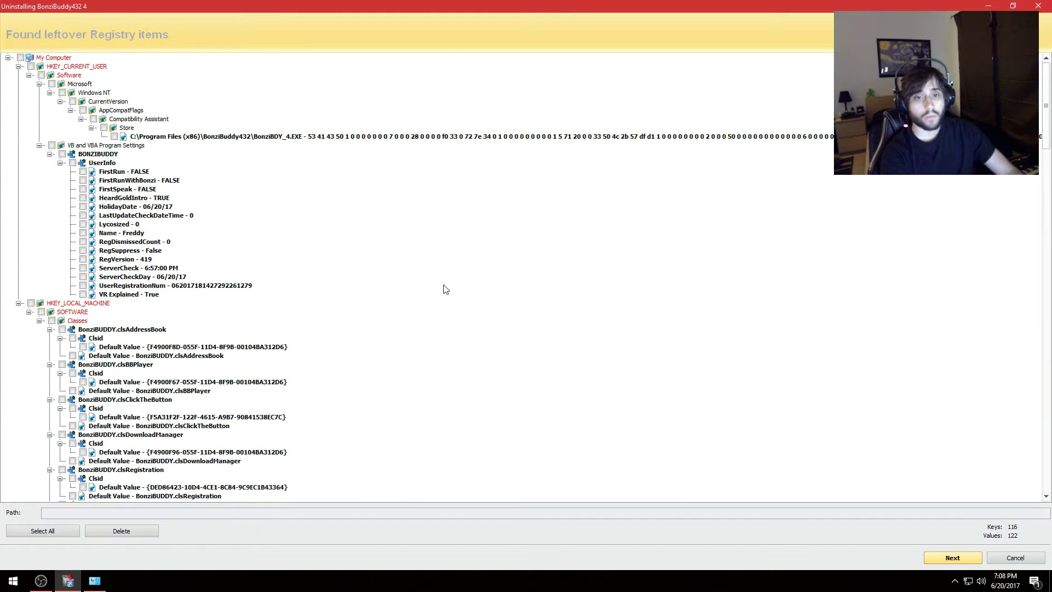
Mark the BonziBDY_4.EXE compatibility entry, the BONZIBUDDY settings key and the six BonziBUDDY class keys from clsAddressBook to clsStoryReader
click(114, 136)
click(62, 154)
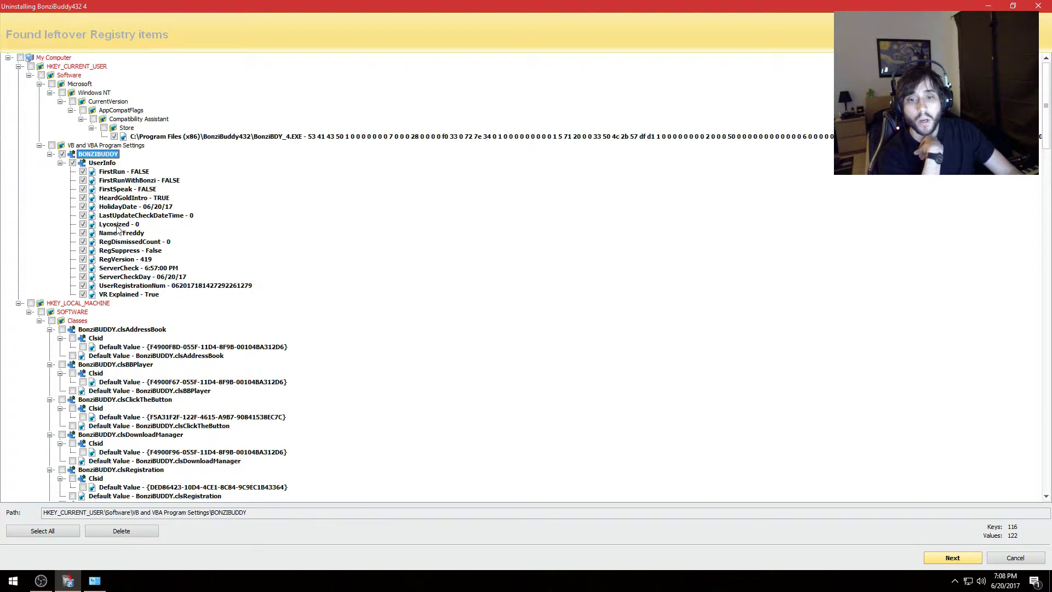
click(62, 330)
scroll(207, 312, down, 2)
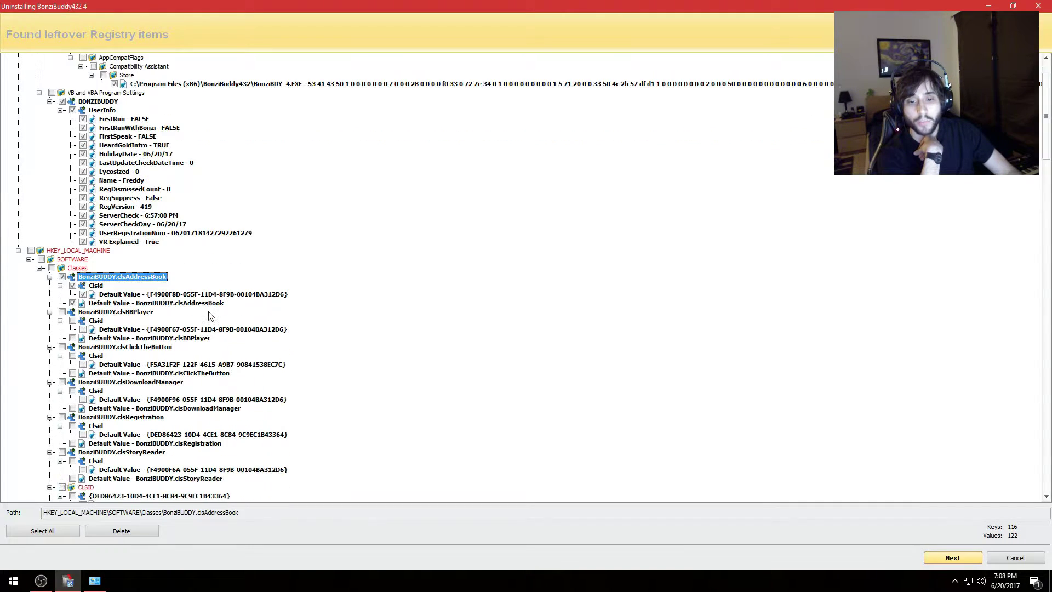
click(75, 319)
click(62, 347)
scroll(109, 340, down, 2)
click(62, 329)
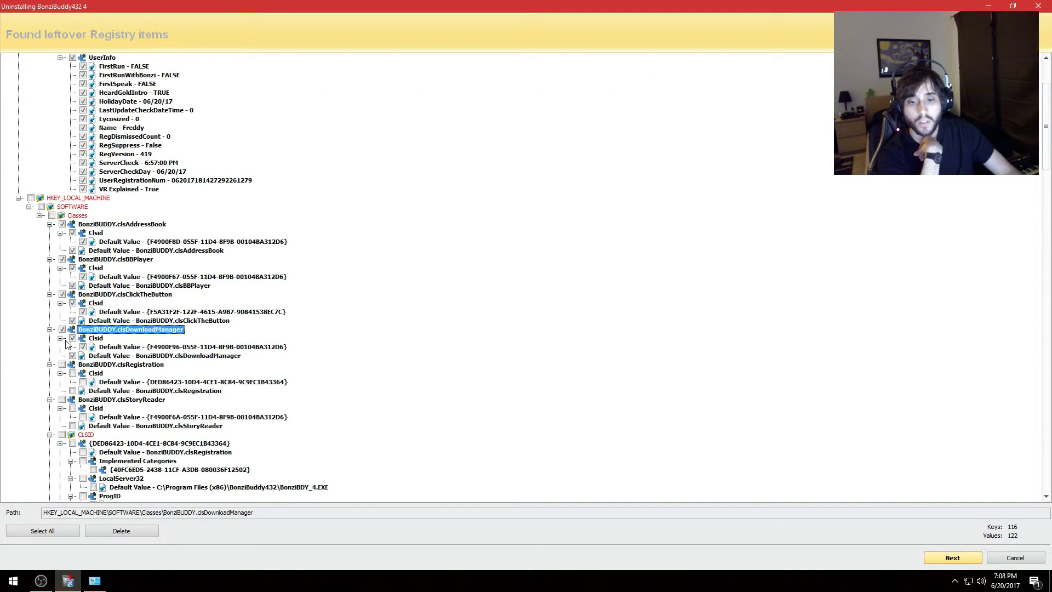
click(85, 364)
click(62, 400)
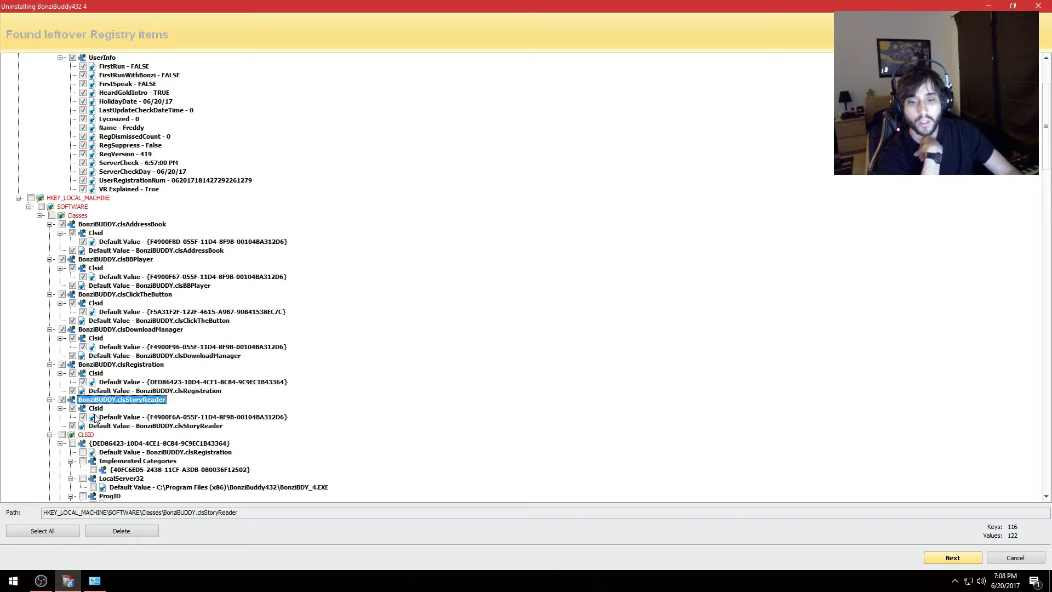
Mark the six BonziBUDDY keys under CLSID, from {DED86423-10D4-4CE1-8C84-9C9EC1B43364} to {F5A31F2F-122F-4615-A9B7-90841538EC7C}
scroll(130, 410, down, 2)
click(73, 391)
scroll(118, 373, down, 6)
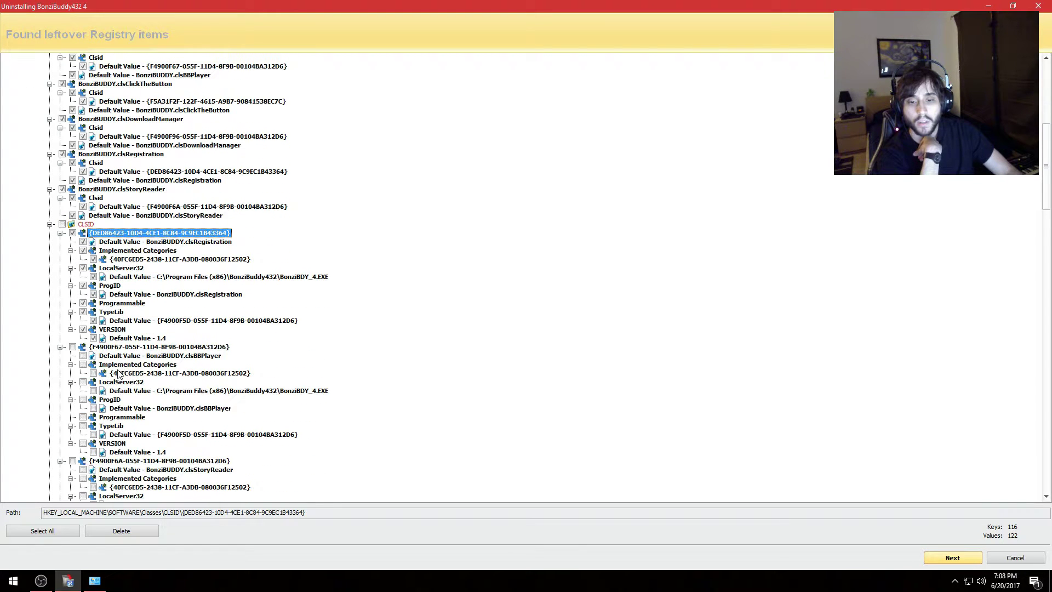
click(72, 347)
scroll(71, 360, down, 4)
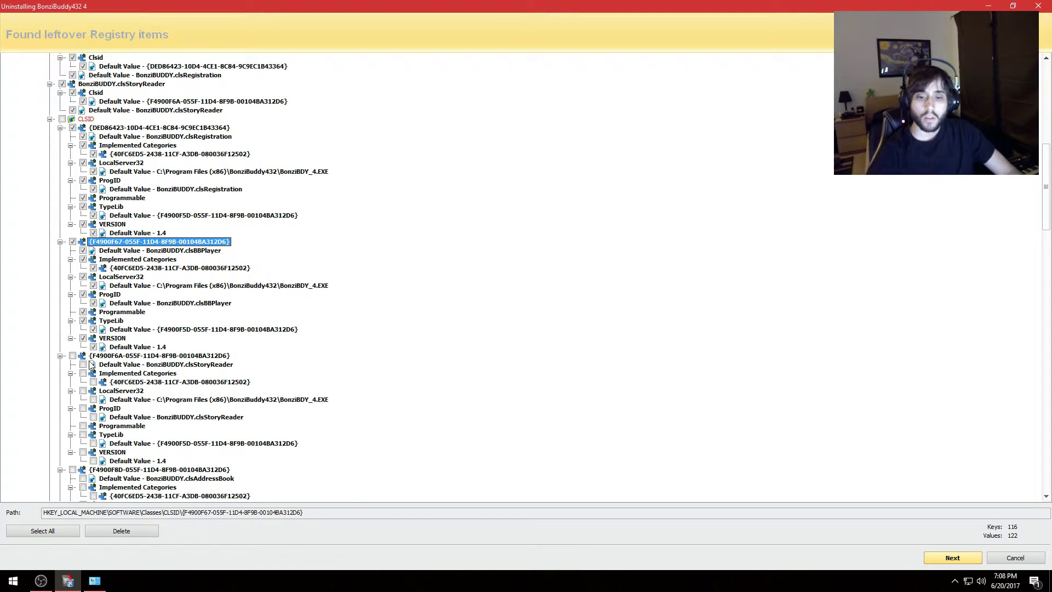
click(72, 357)
scroll(72, 359, down, 4)
click(73, 365)
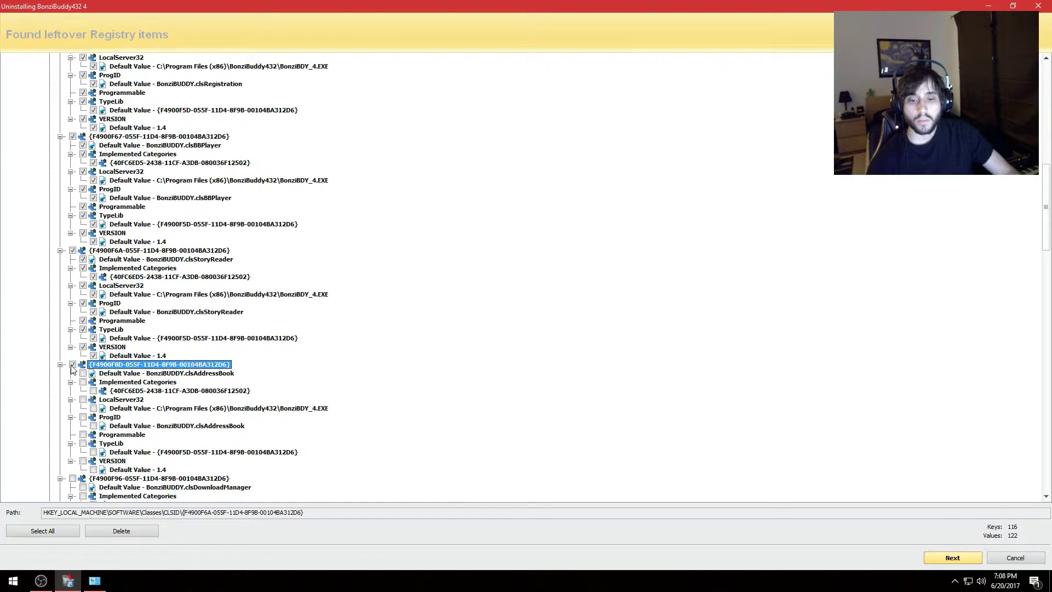
scroll(124, 355, down, 5)
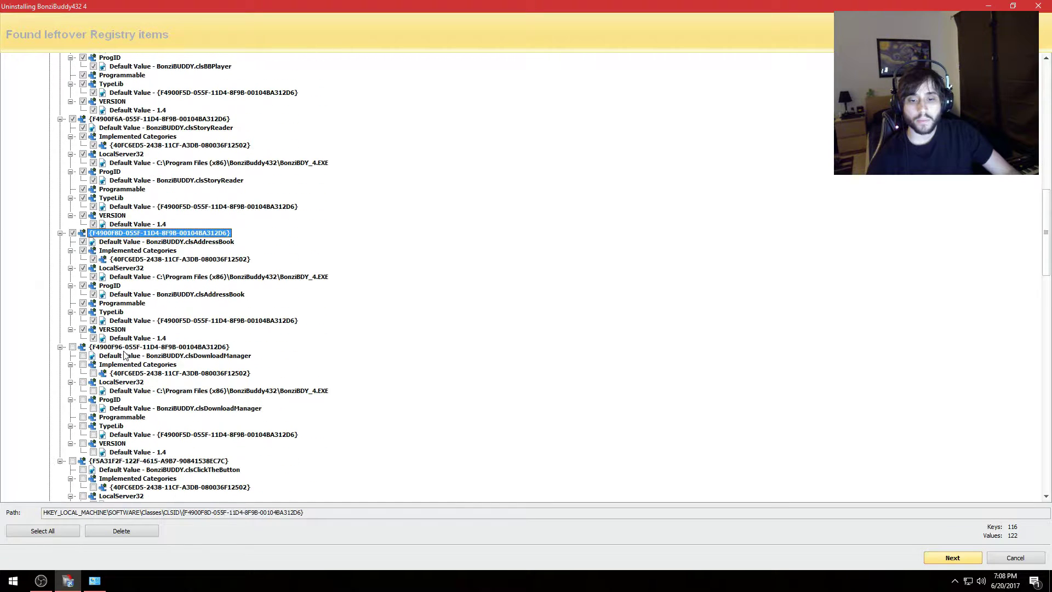
click(72, 346)
scroll(155, 349, down, 4)
click(72, 357)
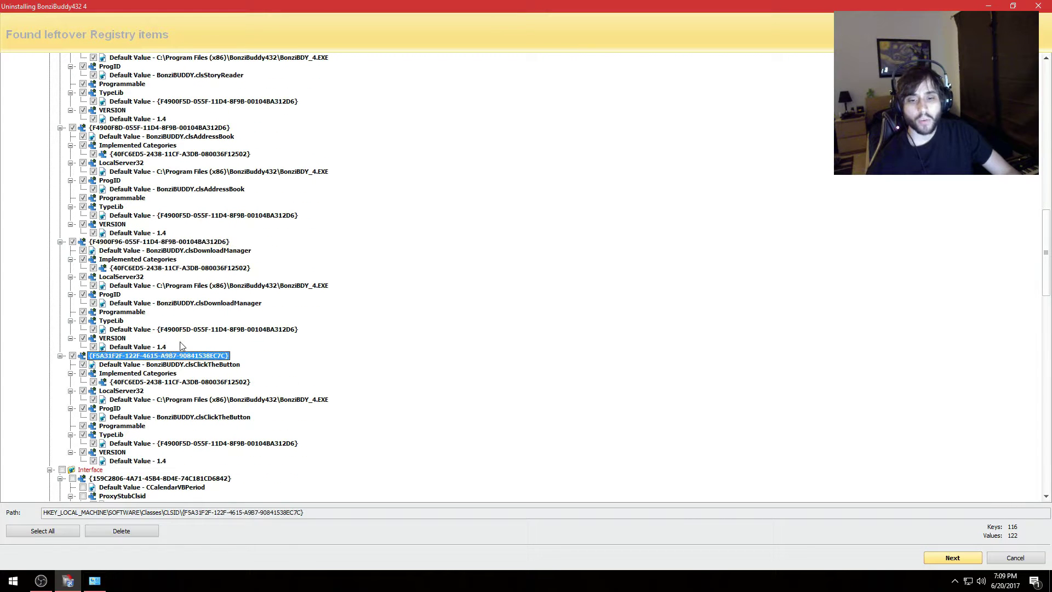
Mark the first seven keys under Interface, from {159C2806-4A71-45B4-8D4E-74C181CD6842} to {DACB7A39-CC0D-4B85-908B-10D2451761A5}
scroll(115, 376, down, 3)
click(73, 400)
scroll(157, 359, down, 5)
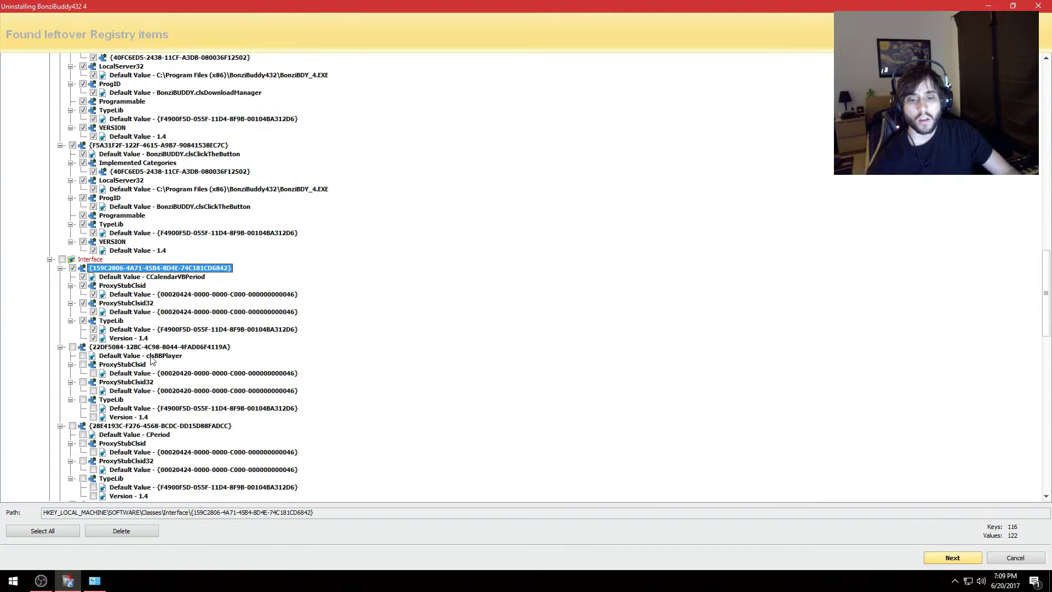
click(72, 347)
scroll(110, 350, down, 3)
click(72, 347)
click(72, 425)
scroll(88, 373, down, 8)
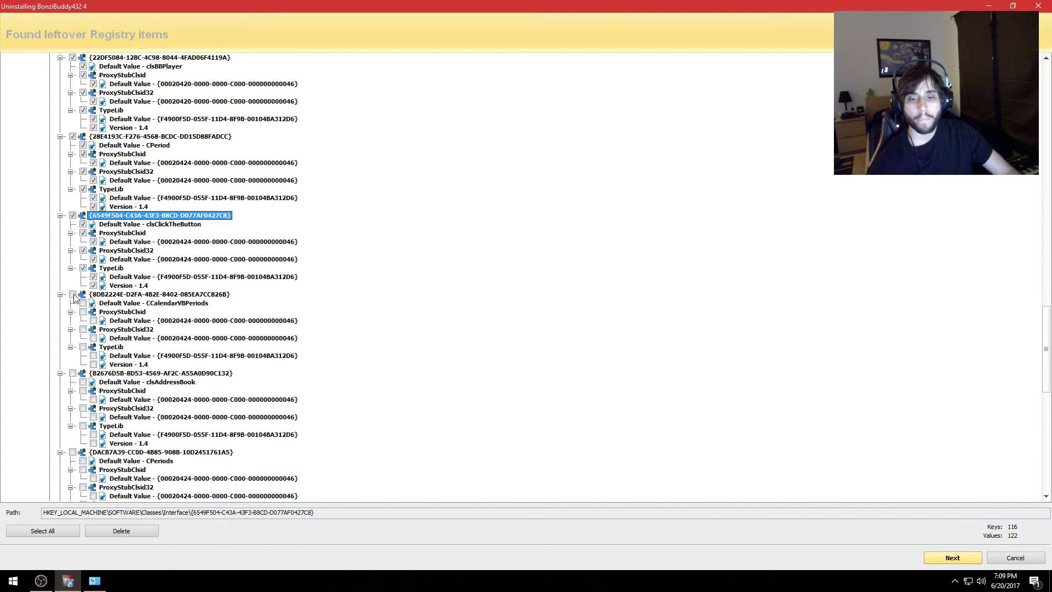
click(73, 294)
click(73, 373)
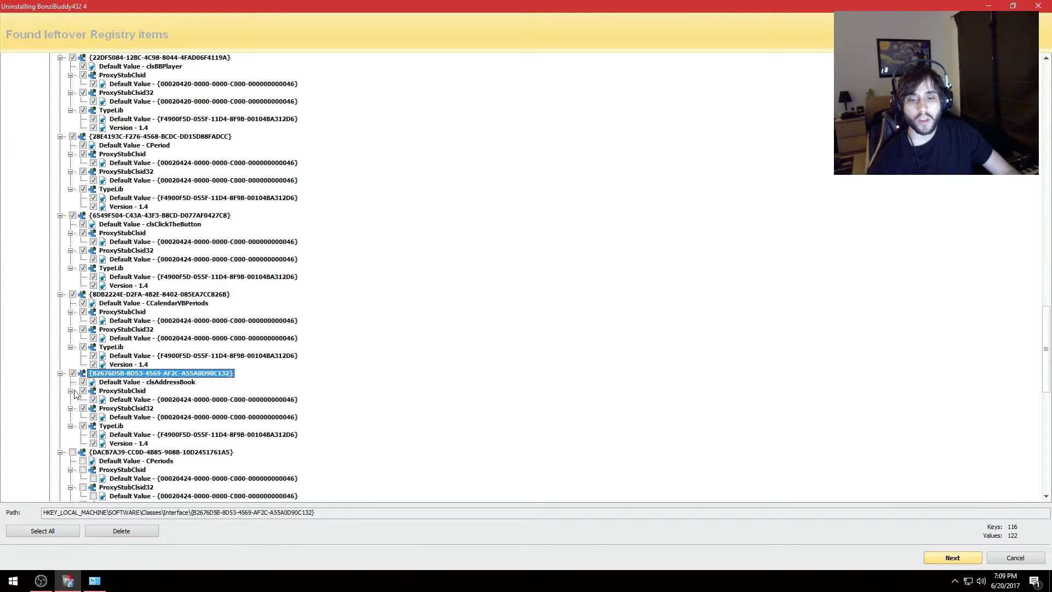
click(72, 452)
Mark the remaining five Interface keys, from the clsBBPlayer key {F4043742-AC8D-4F86-88E9-F3FD3369DD8C} to the clsRegistration key
scroll(131, 435, down, 5)
click(73, 400)
scroll(145, 400, down, 4)
click(73, 373)
scroll(136, 373, down, 3)
click(72, 373)
scroll(106, 380, down, 3)
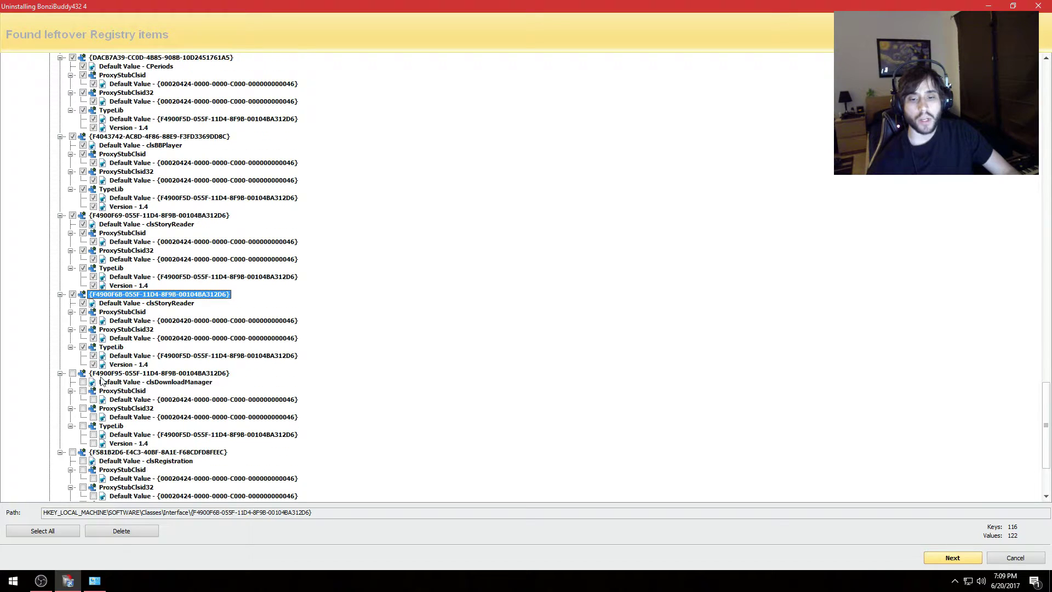
click(72, 373)
scroll(136, 374, down, 3)
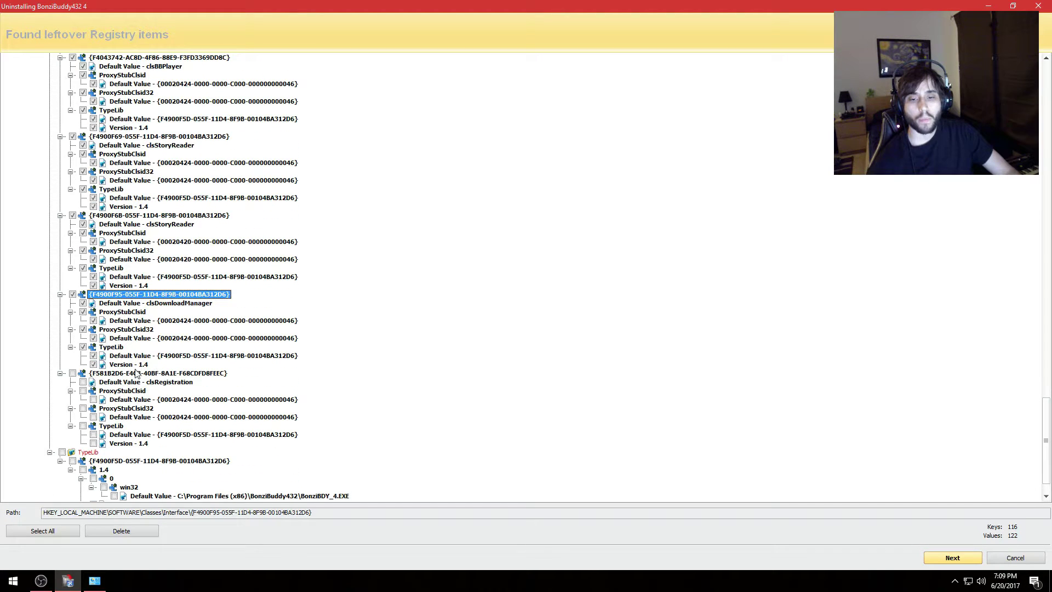
click(72, 373)
Mark the {F4900F5D-055F-11D4-8F9B-00104BA312D6} key under TypeLib and delete all marked leftover registry items
scroll(82, 394, down, 3)
click(72, 417)
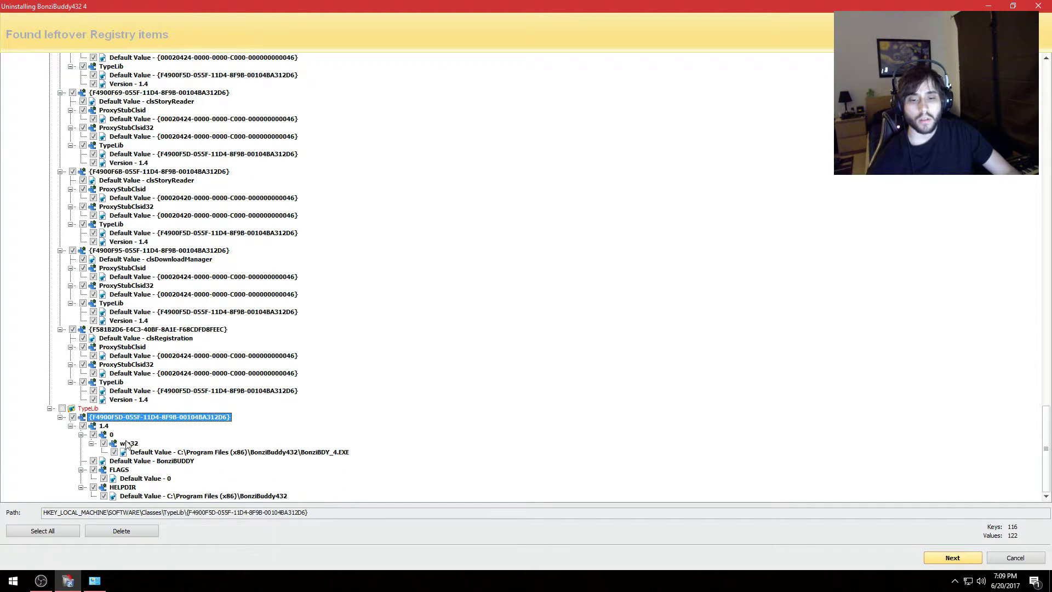
click(142, 533)
click(545, 314)
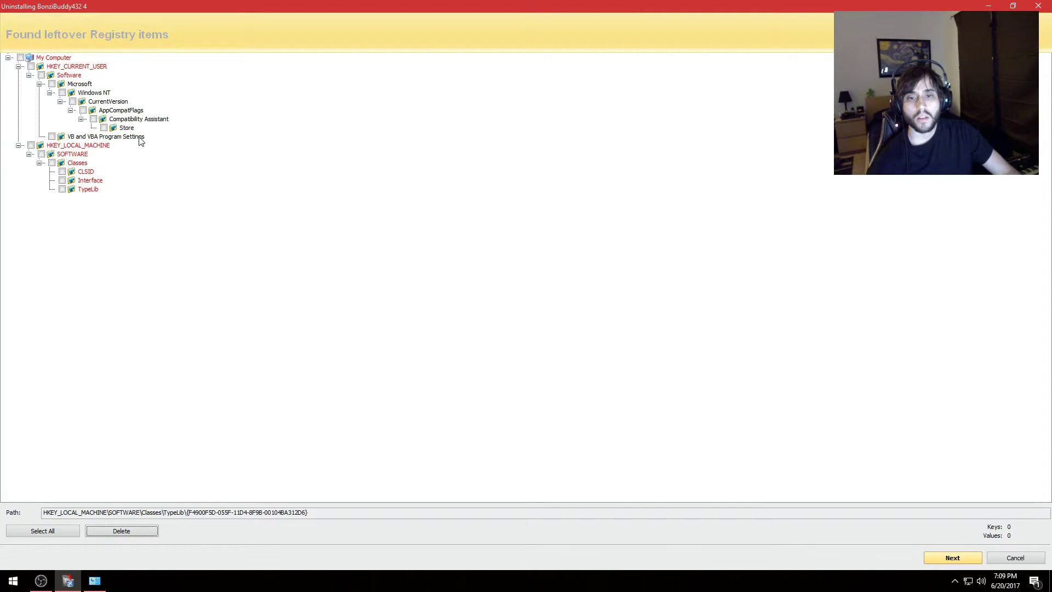
Continue to the leftover files, mark the BonziBuddy432 folder and its t2.nbd-SR file, and delete both
click(929, 566)
click(15, 71)
click(16, 81)
click(15, 70)
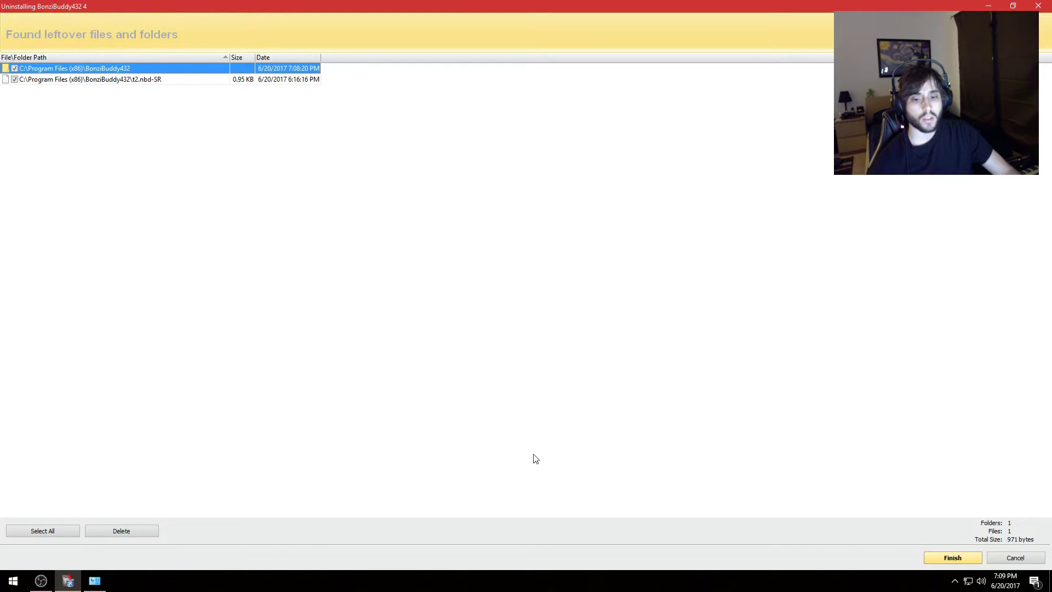
click(146, 534)
click(542, 318)
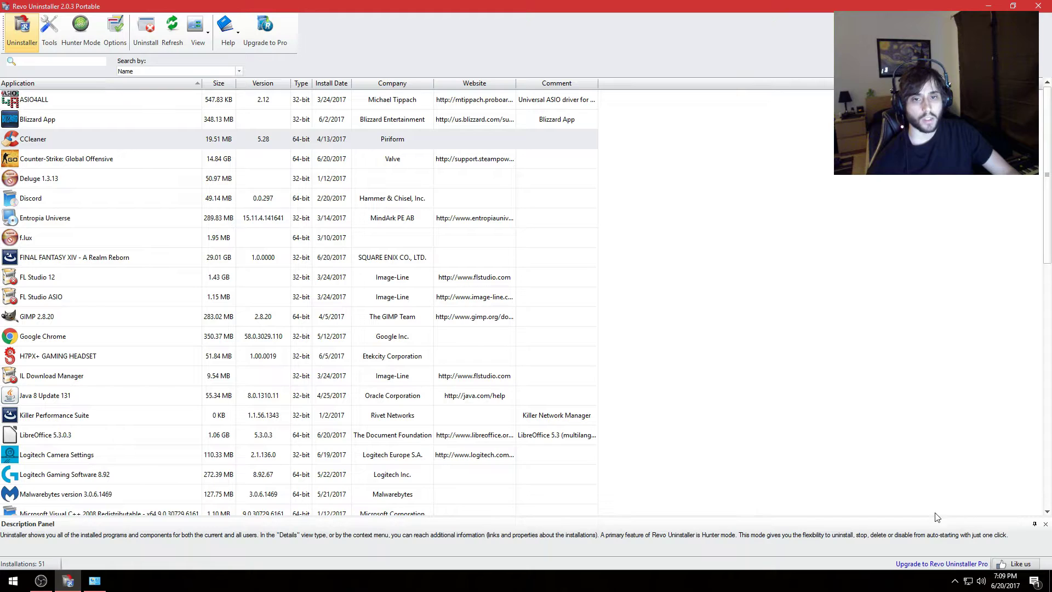
Close Revo Uninstaller, refresh the installed programs in Programs and Features to check for BonziBuddy, and close that window
click(1038, 7)
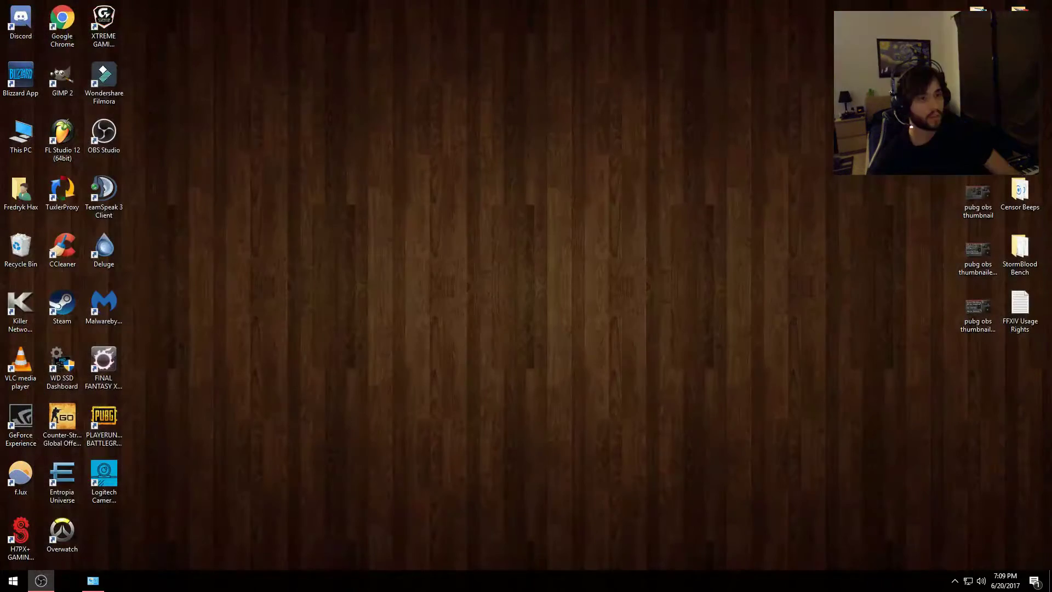
click(67, 580)
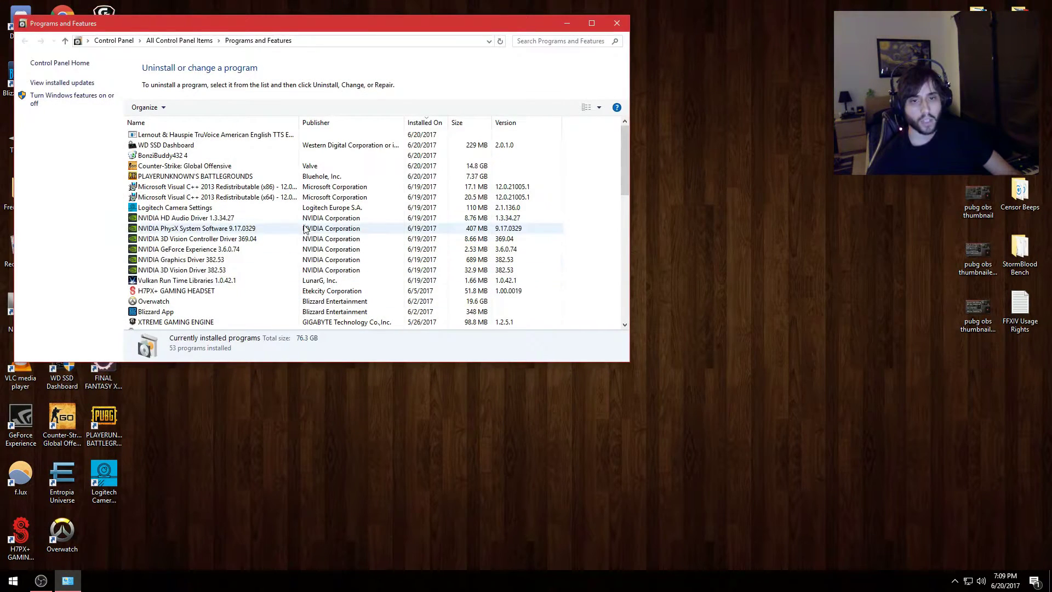
click(500, 41)
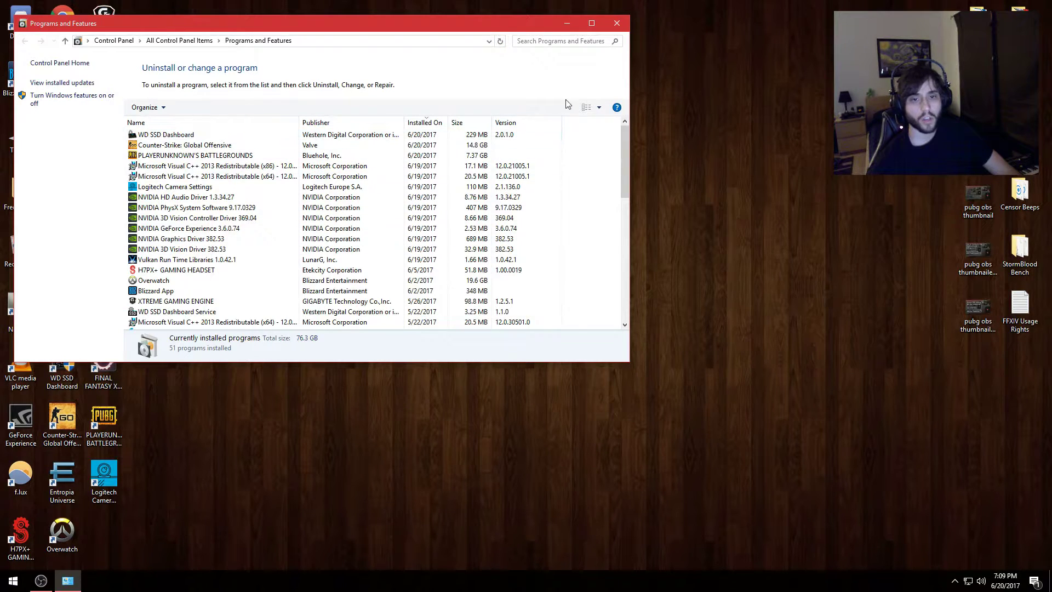
click(617, 23)
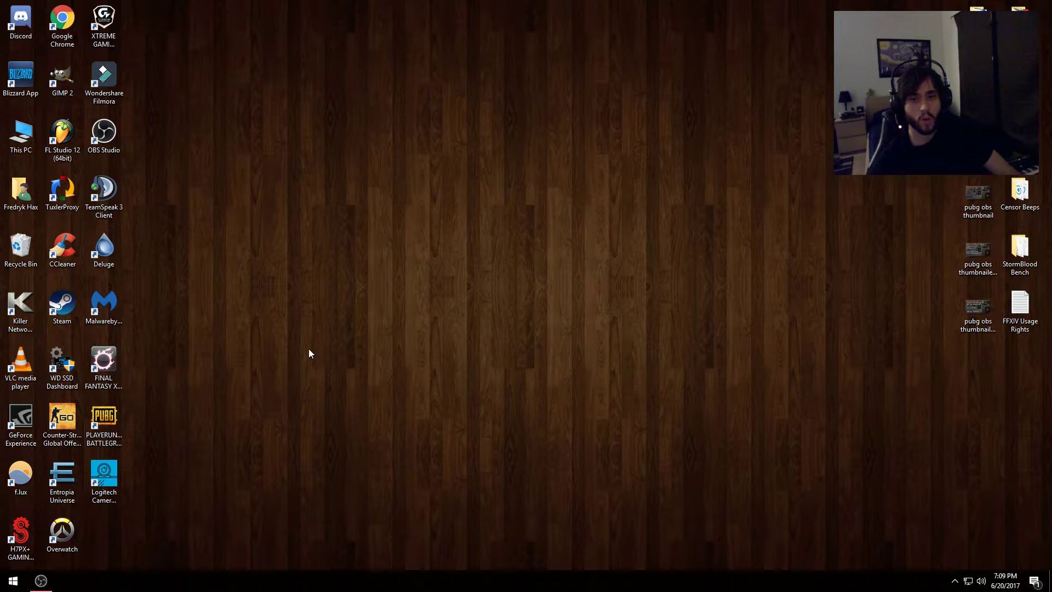
Open Malwarebytes from the desktop, scan the computer for threats, and close the program after the scan
key(m)
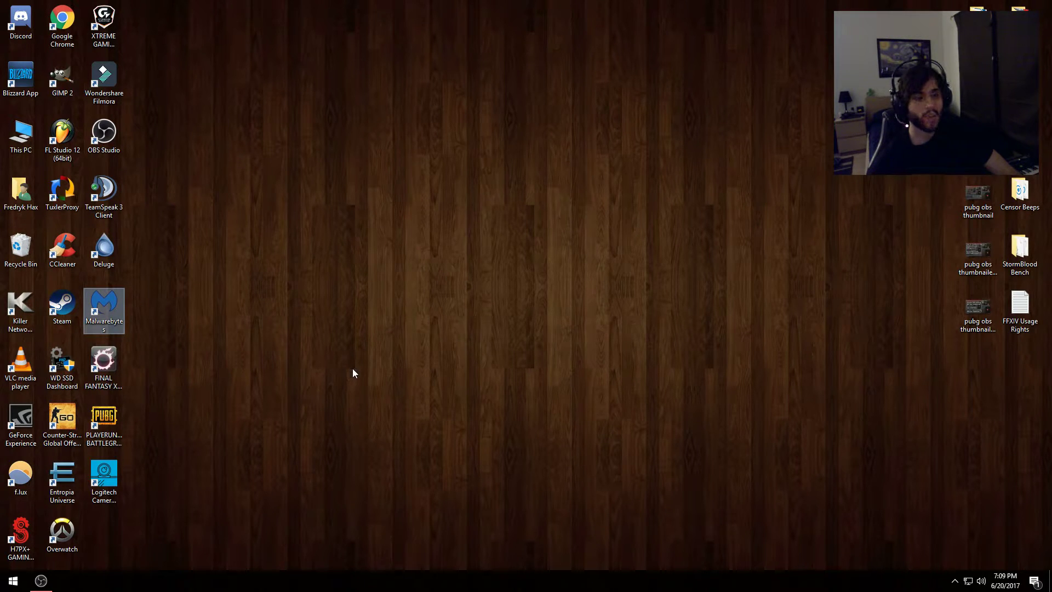
key(Return)
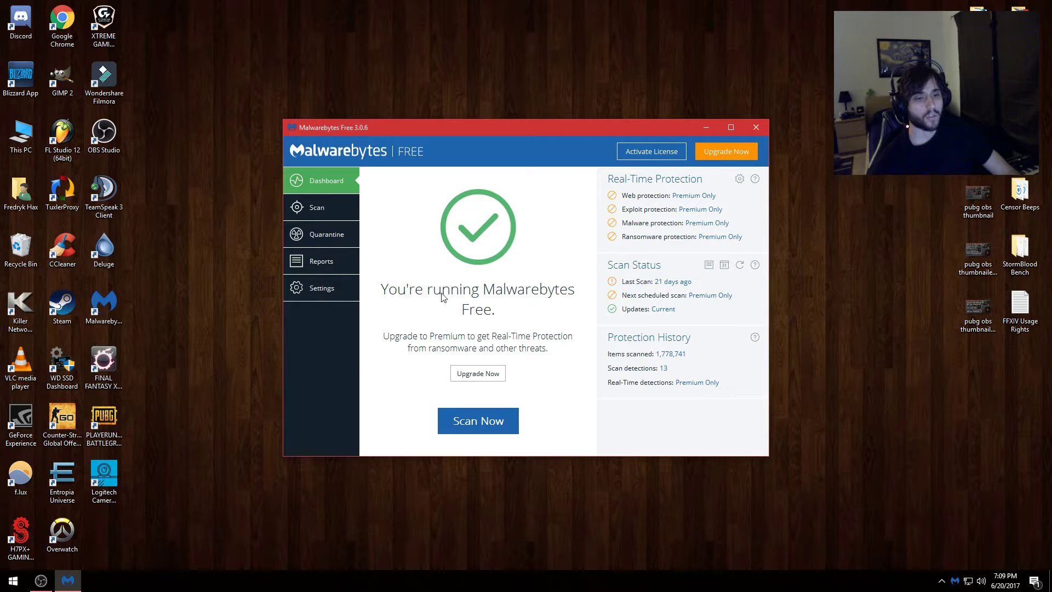
drag(489, 135, 480, 138)
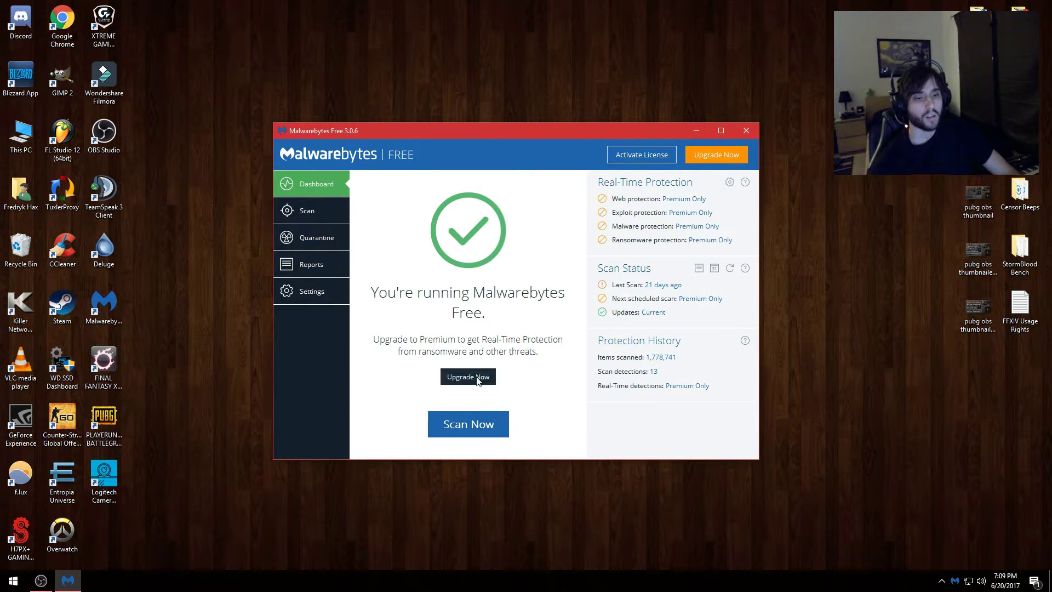
click(467, 432)
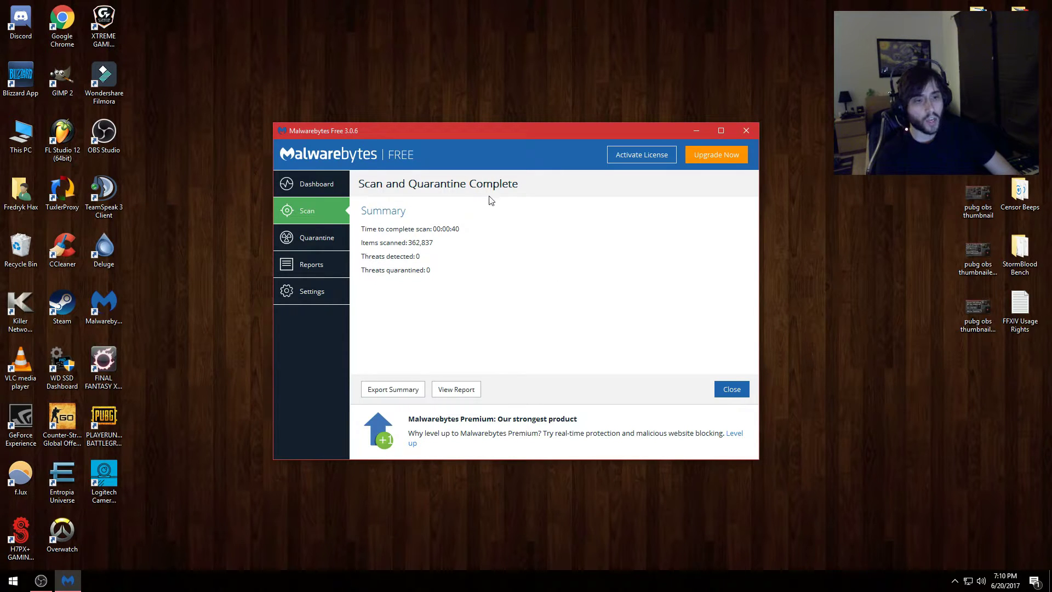
click(732, 390)
click(745, 131)
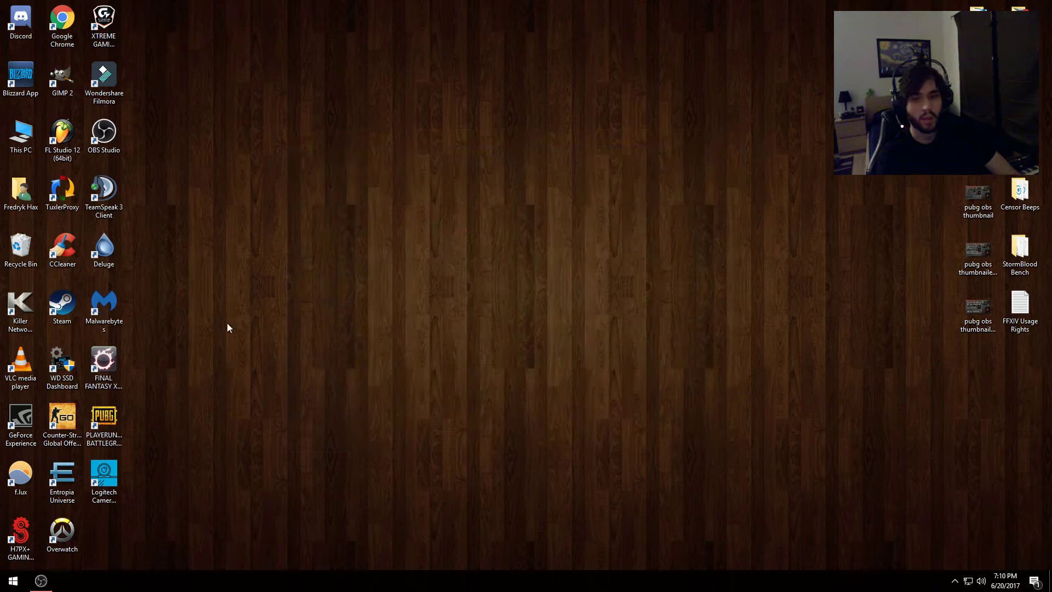
Open CCleaner, review the Windows and Applications cleaning options, run the cleaner, and look over the deleted file details
double_click(62, 247)
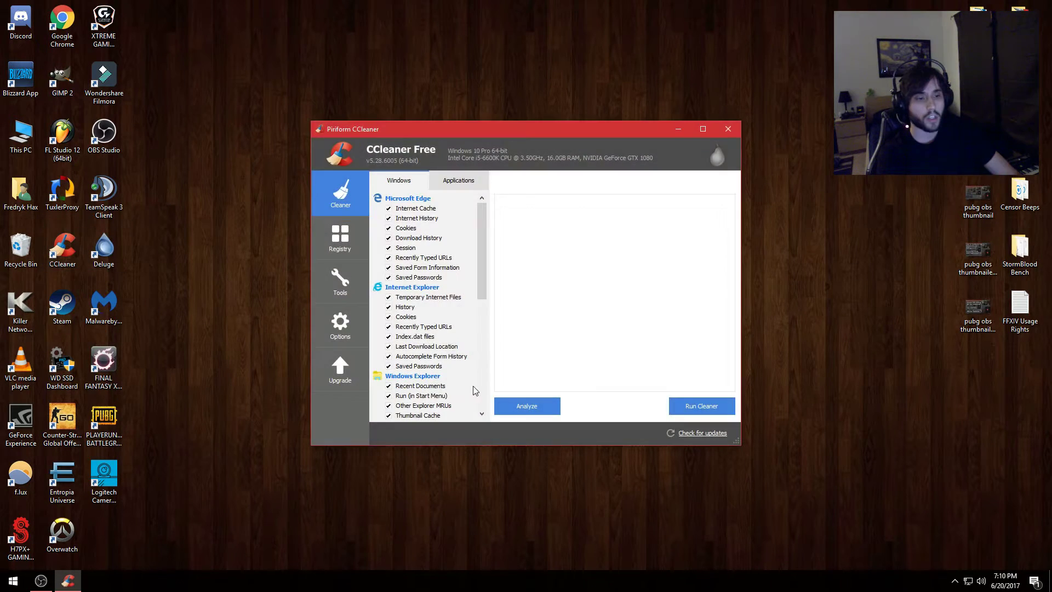
drag(484, 218, 479, 241)
click(474, 182)
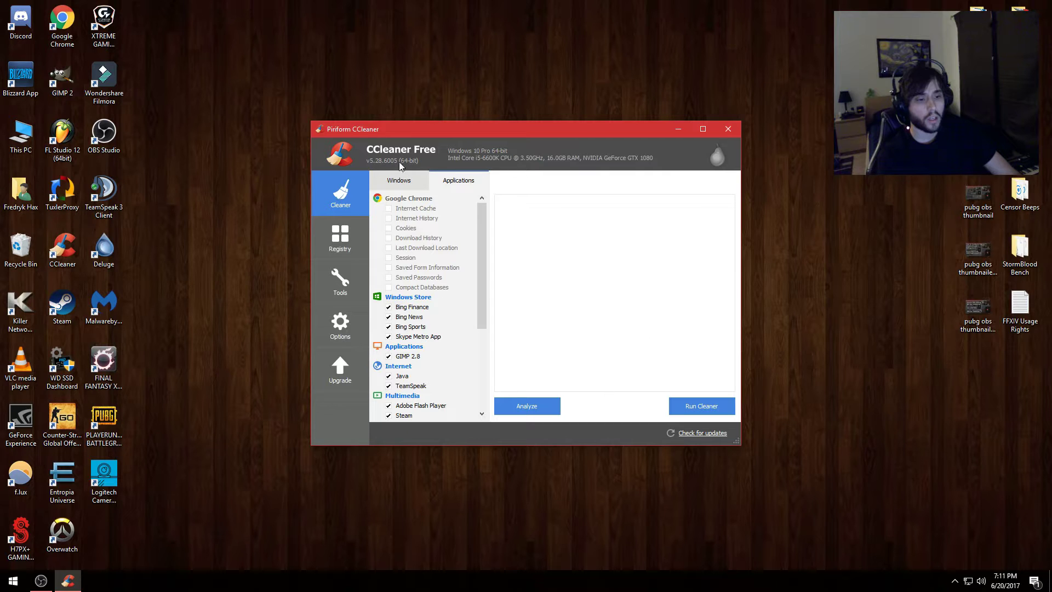
click(406, 181)
click(702, 410)
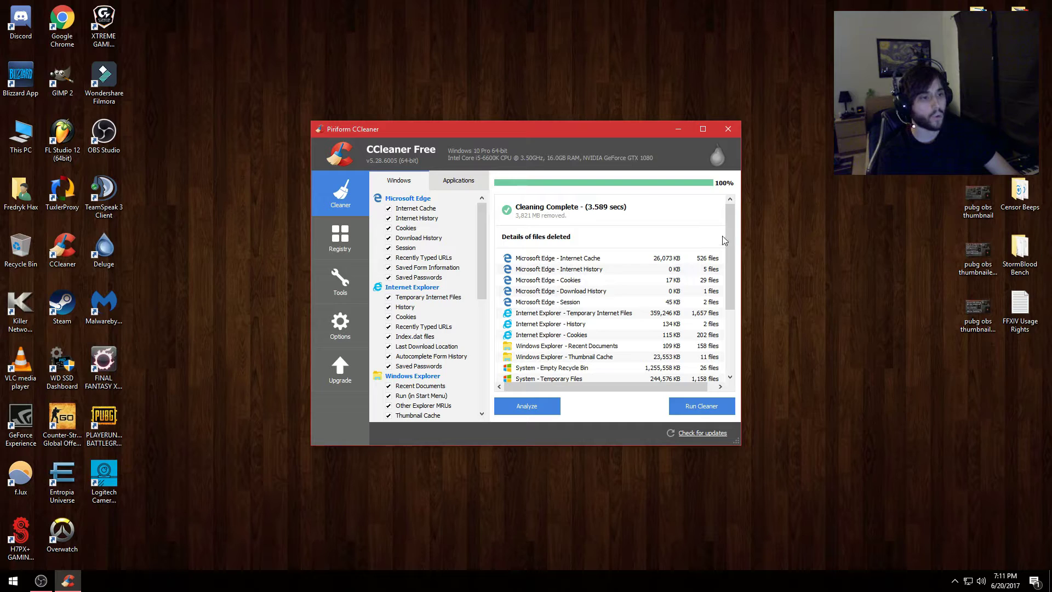
mouse_move(729, 233)
mouse_down()
mouse_move(727, 341)
mouse_move(732, 215)
mouse_up()
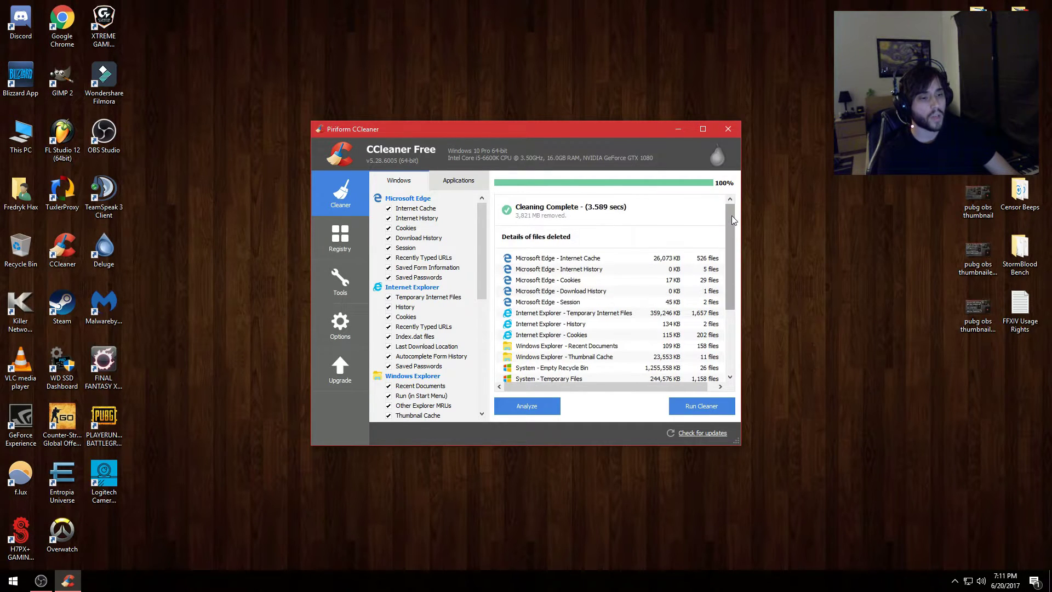
Run the CCleaner cleaning a second time and close the program
click(705, 404)
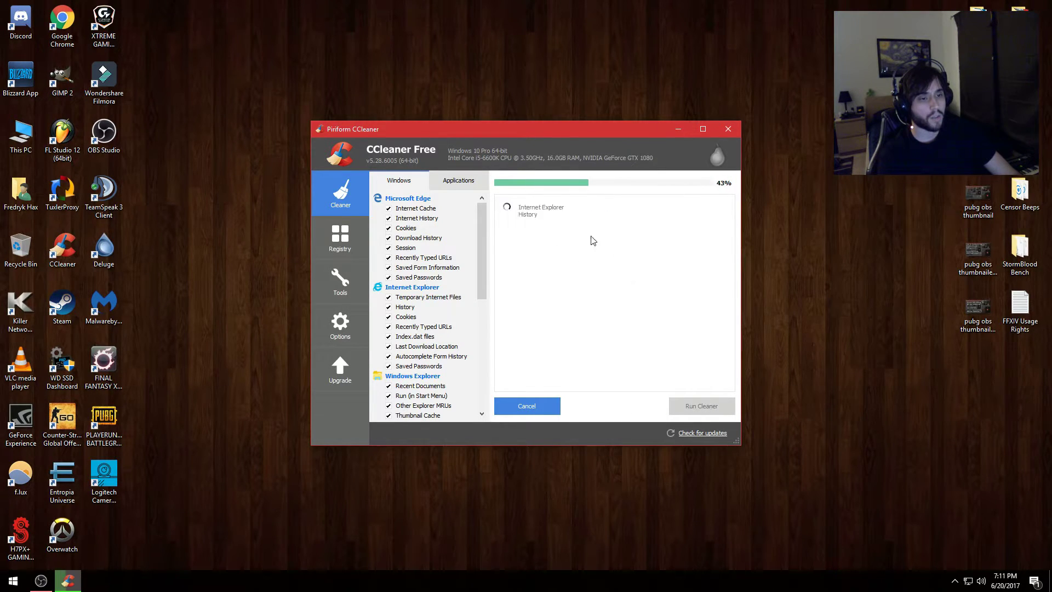
click(691, 406)
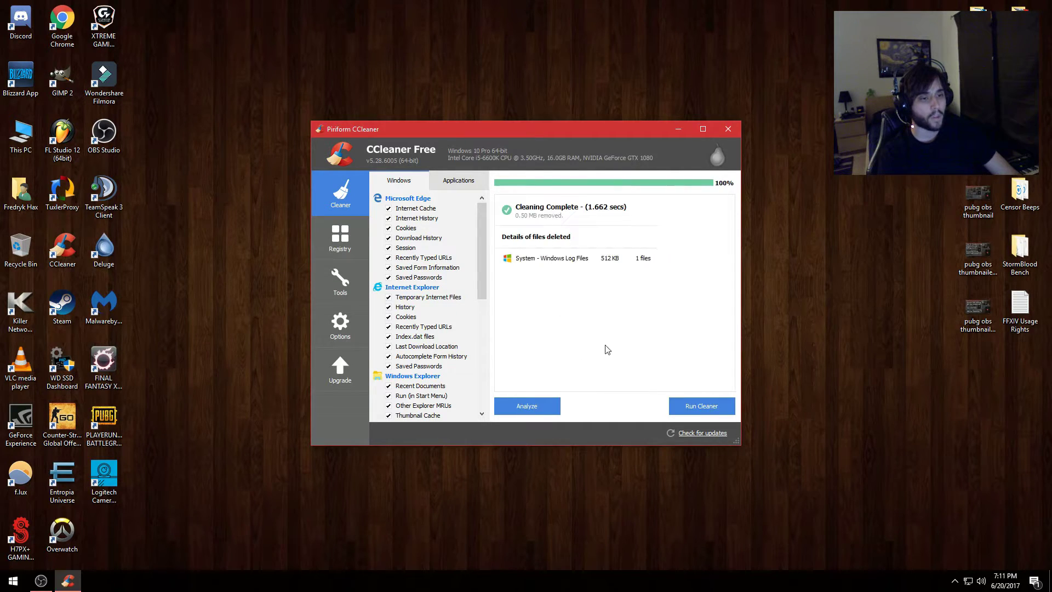
click(728, 130)
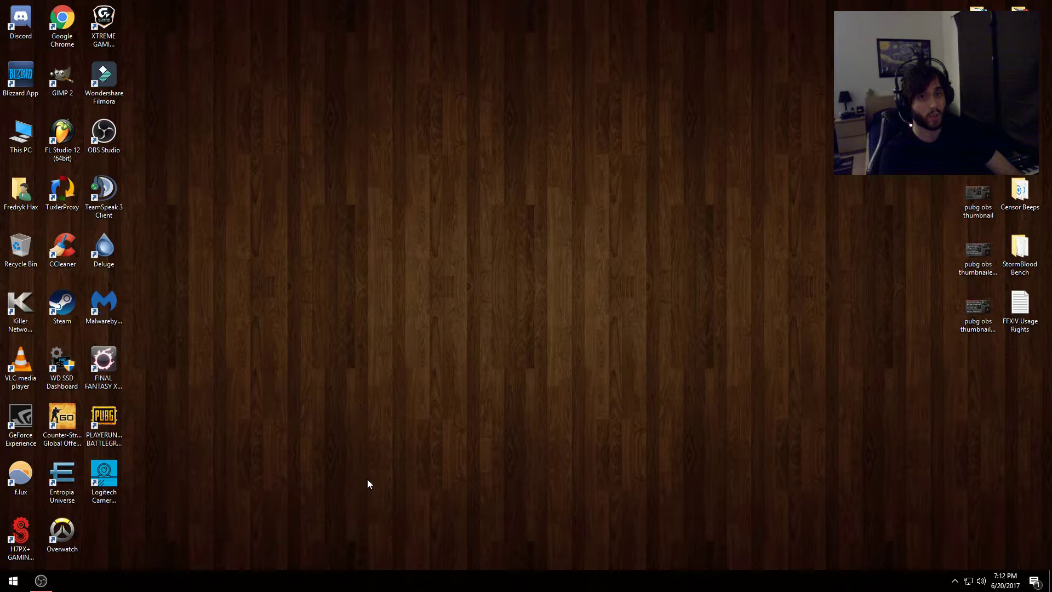
click(41, 580)
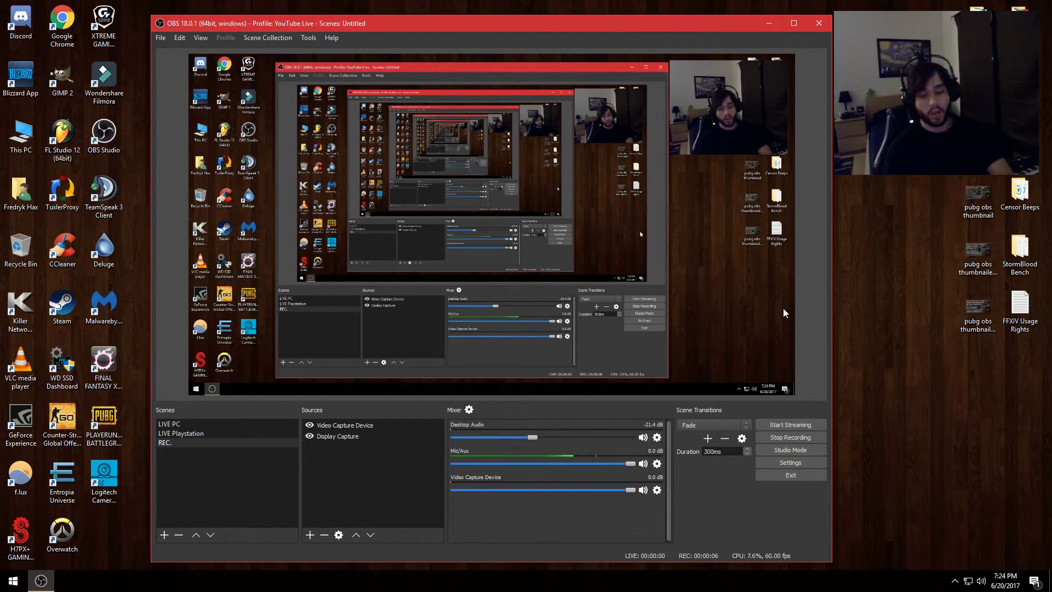
click(769, 24)
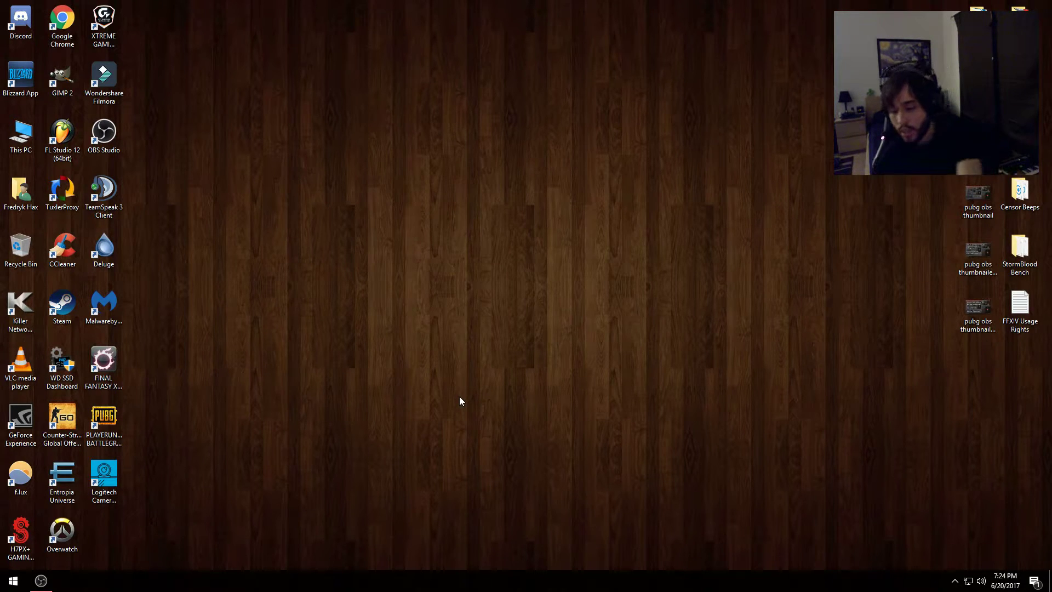
Open Task Manager, check the startup programs for any BonziBuddy entry, and close it
key(ctrl+shift+Escape)
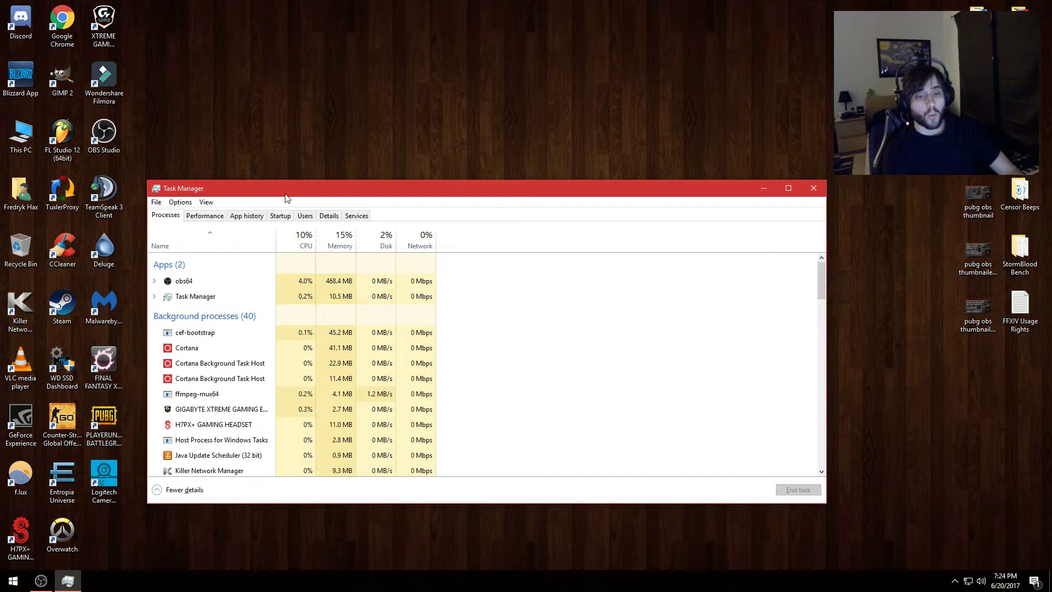
click(282, 217)
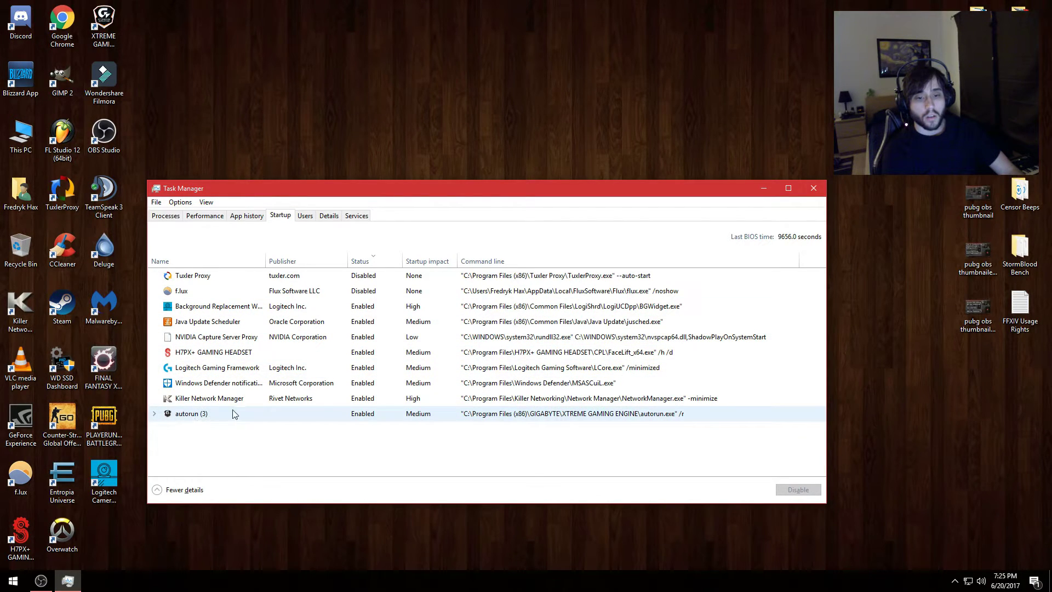
click(815, 191)
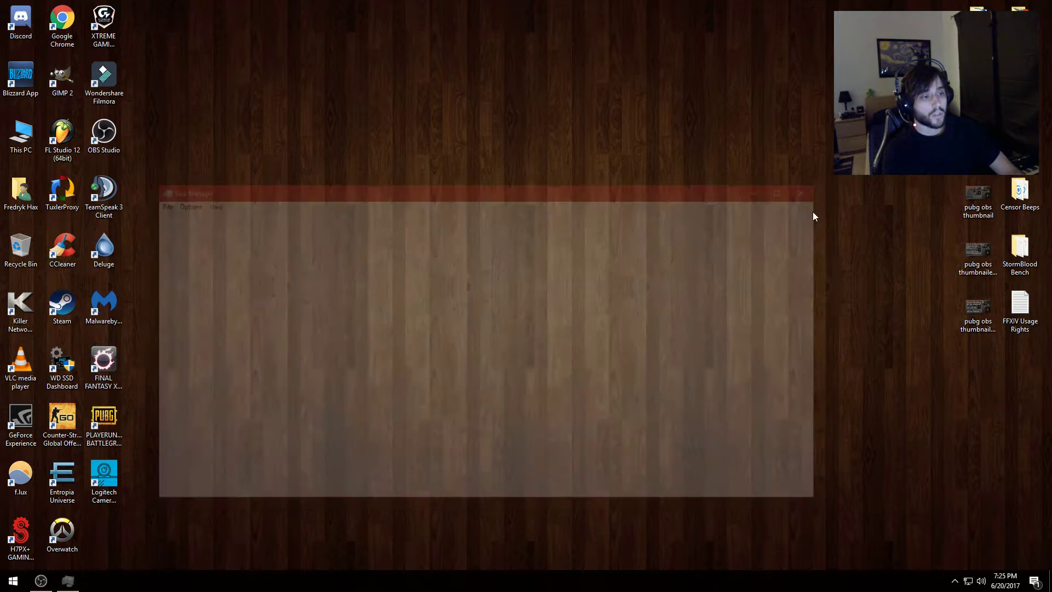
Show the hidden notification area icons and check them for leftover programs
click(954, 580)
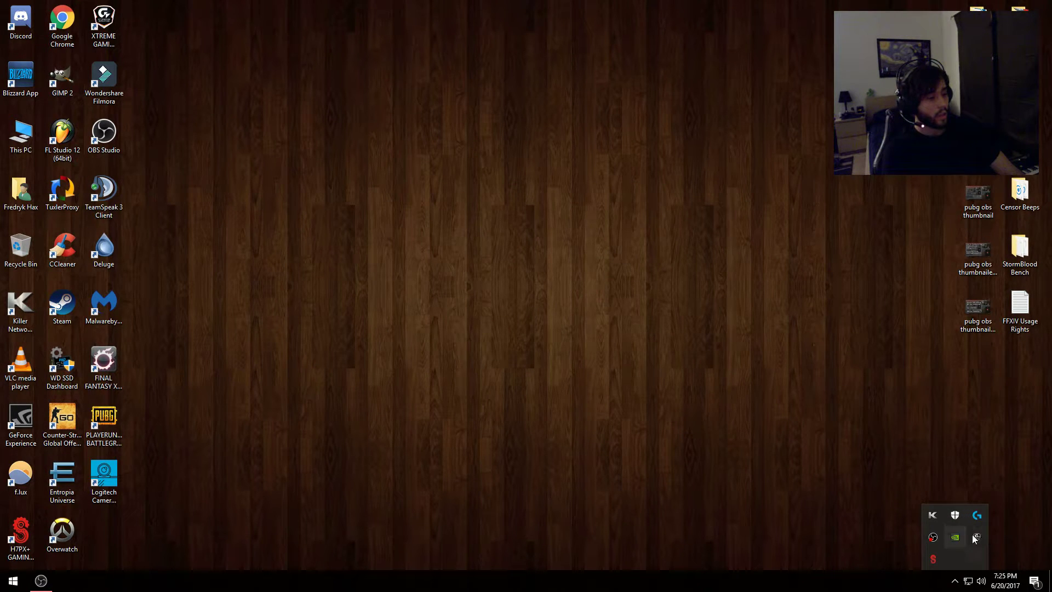
click(953, 539)
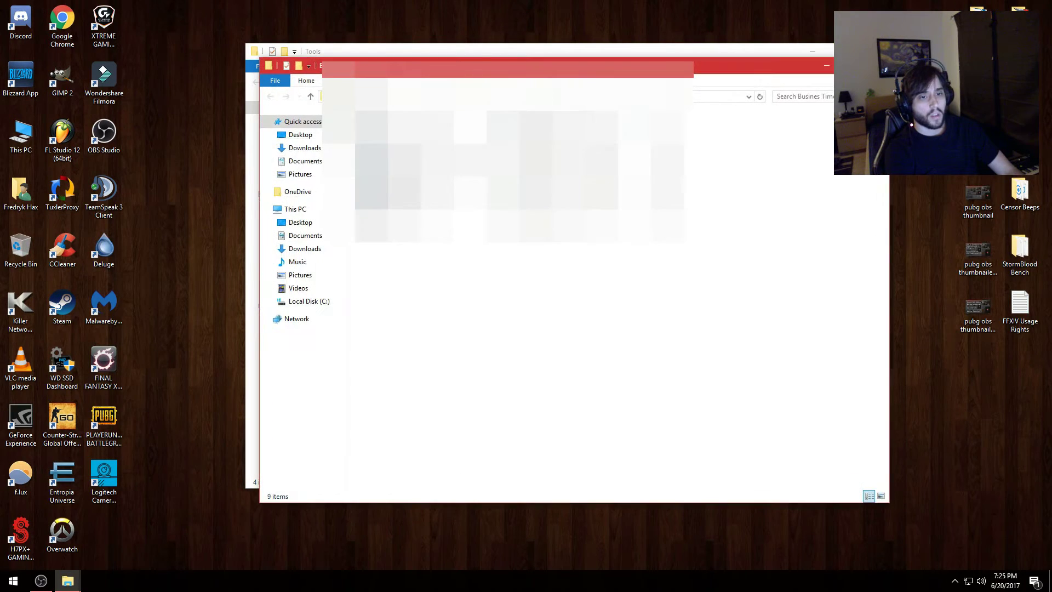
Close the extra folder window and look over the contents of the Tools folder
key(ctrl+w)
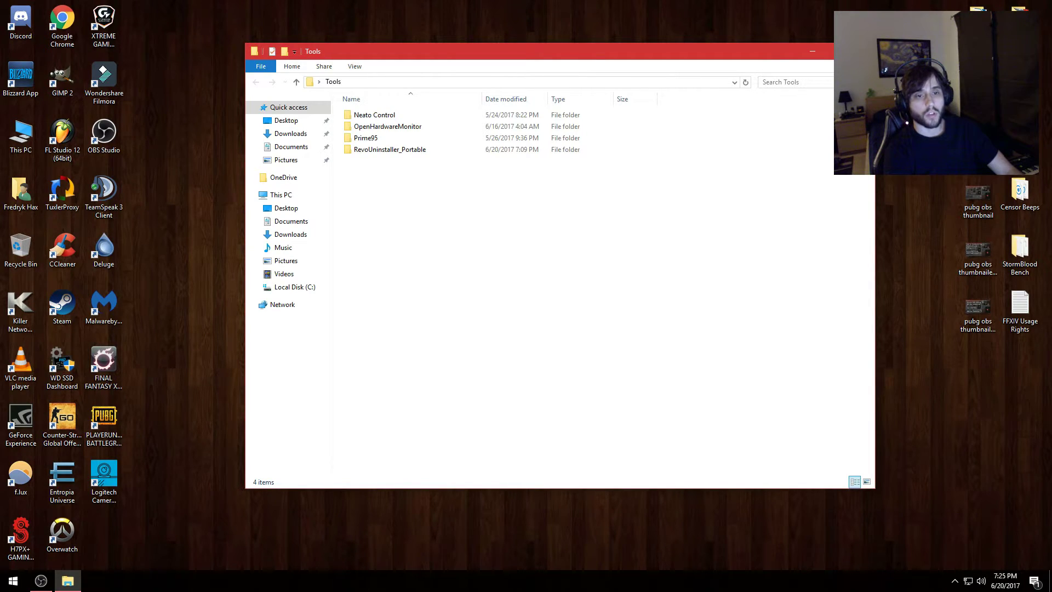
mouse_move(772, 55)
mouse_down()
mouse_move(732, 53)
mouse_move(763, 57)
mouse_up()
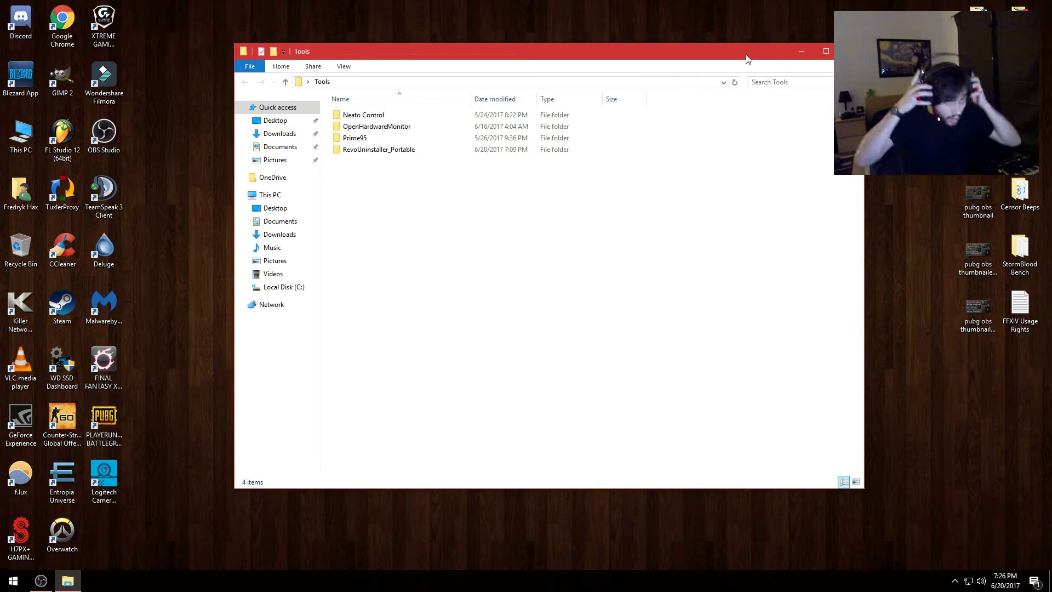
click(41, 580)
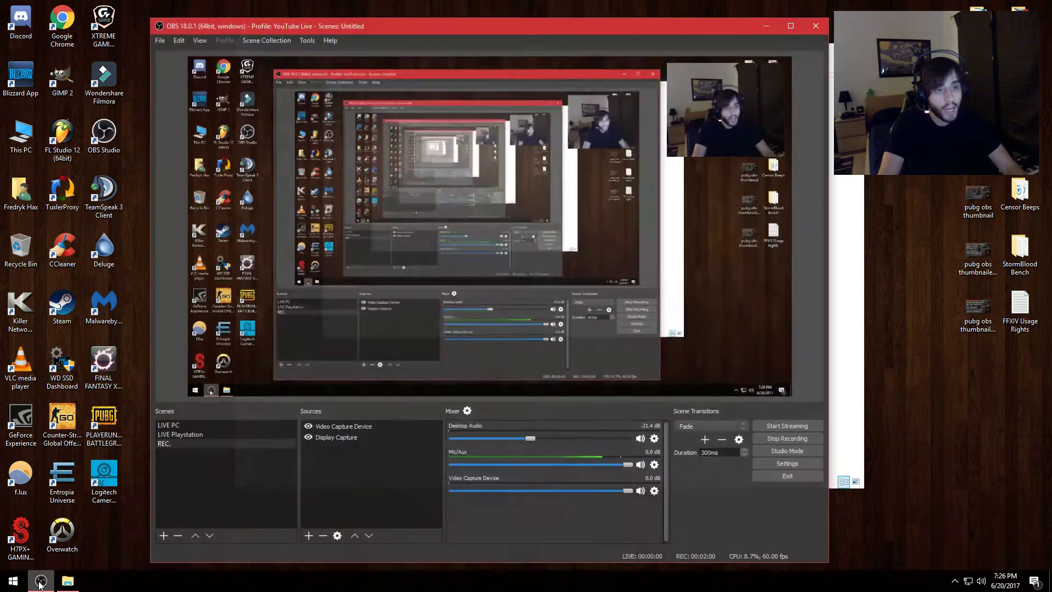
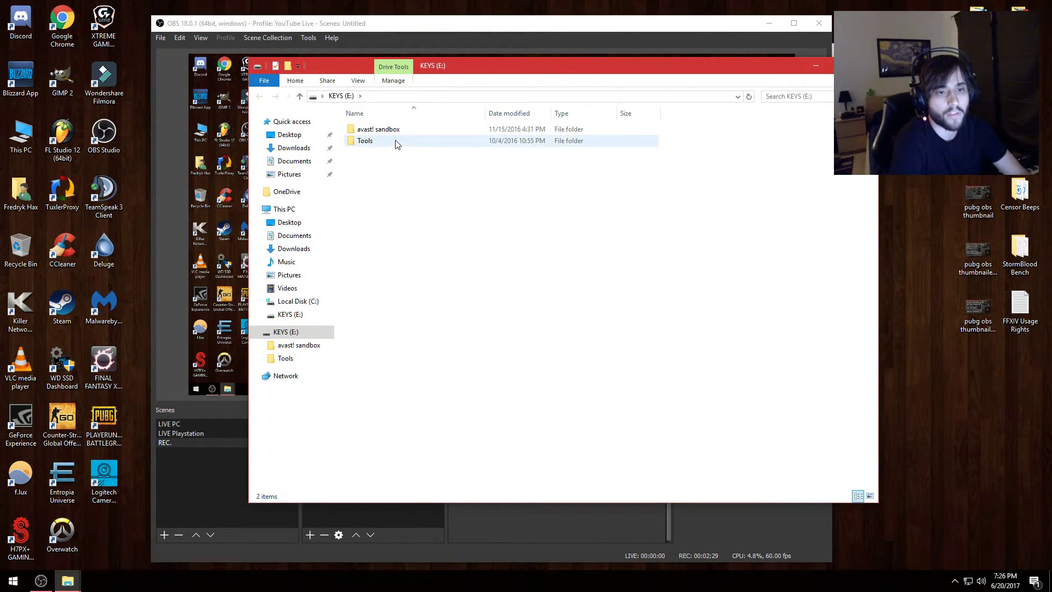
Look inside the avast! sandbox folder on the KEYS (E:) drive, return to the drive root, and minimize OBS
drag(573, 74, 540, 186)
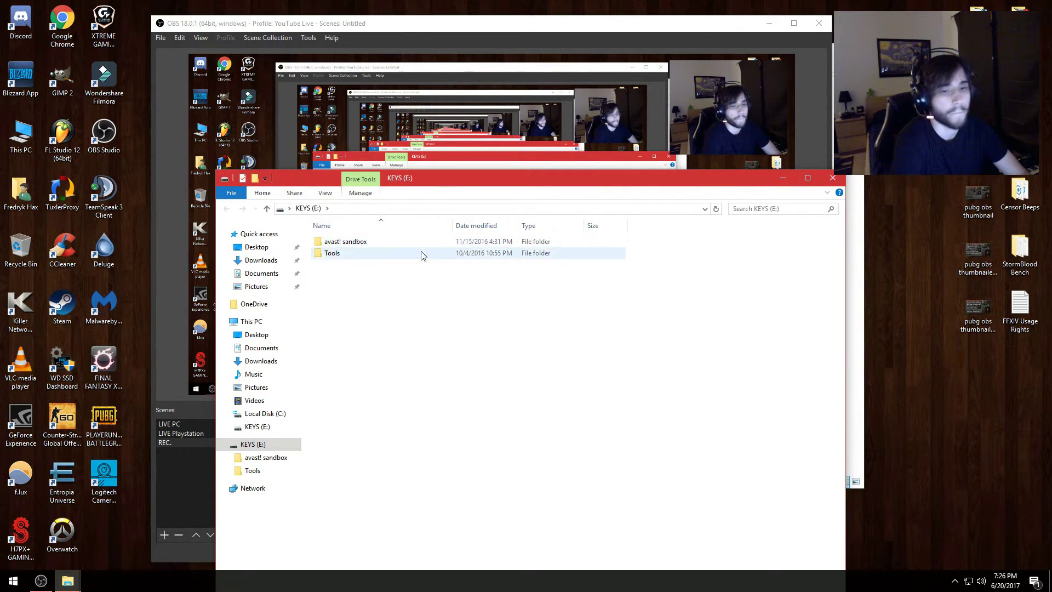
double_click(355, 245)
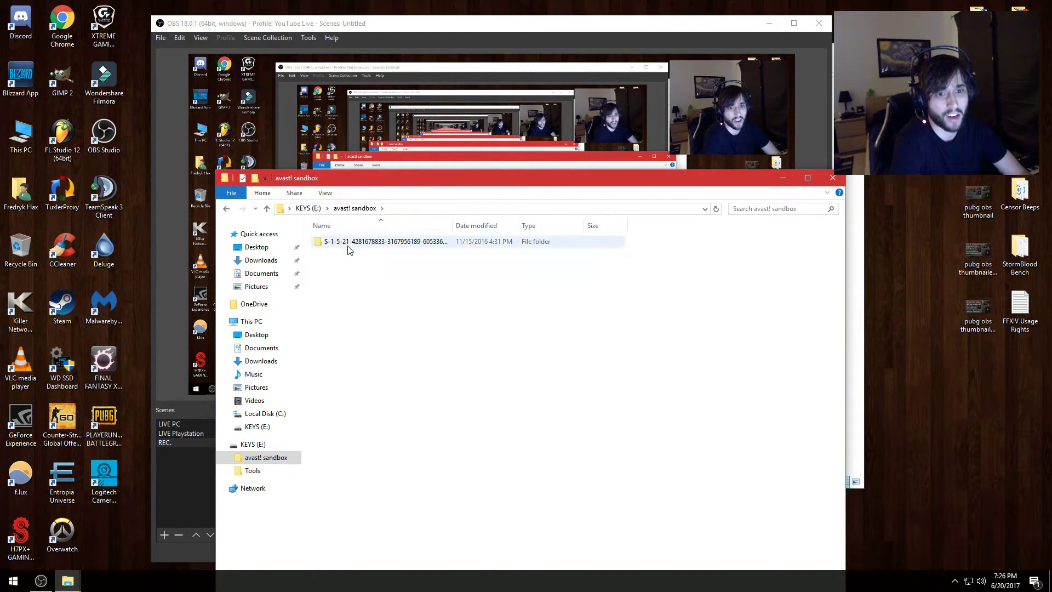
key(BackSpace)
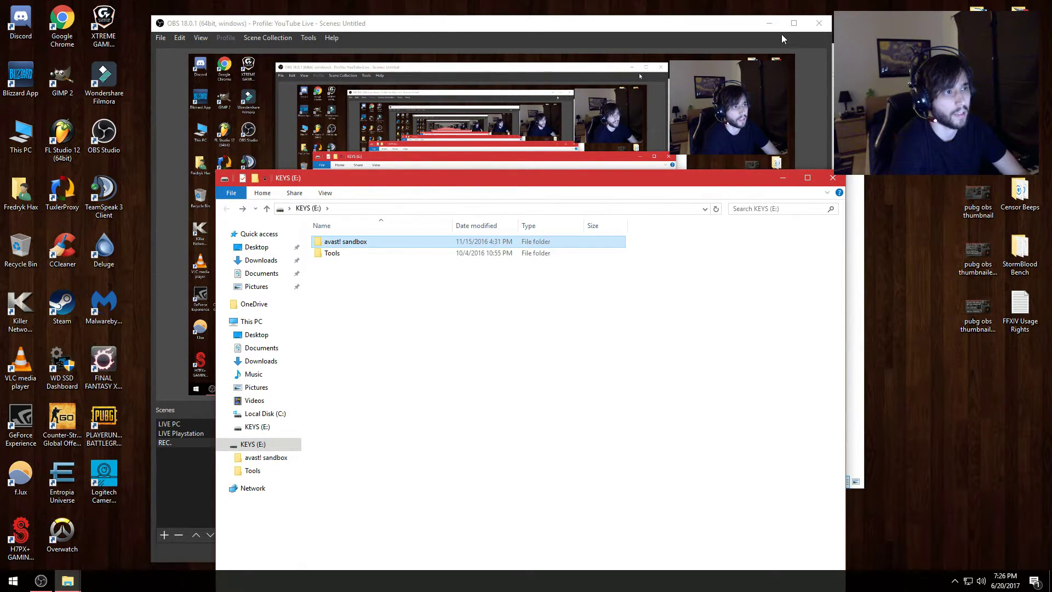
click(768, 23)
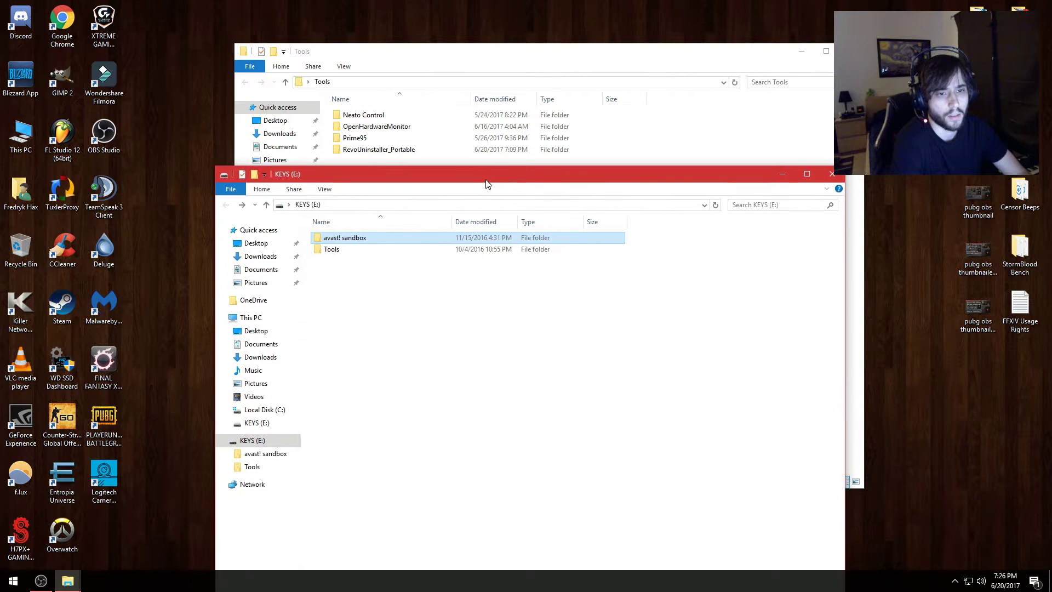
Launch procexp64 from the Process Explorer x64 folder inside Tools on the KEYS (E:) drive
drag(486, 183, 486, 105)
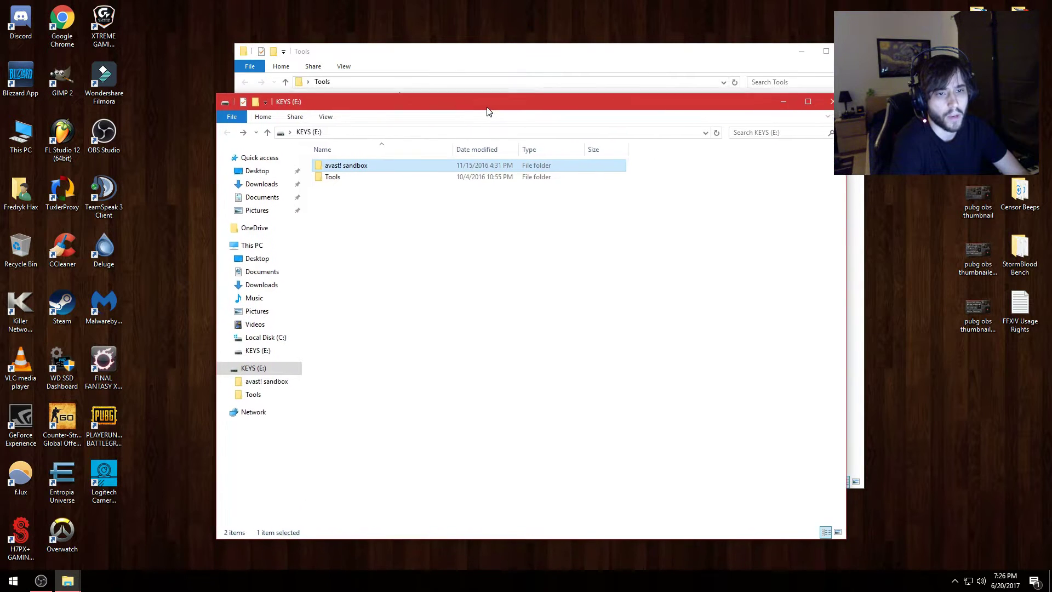
double_click(344, 176)
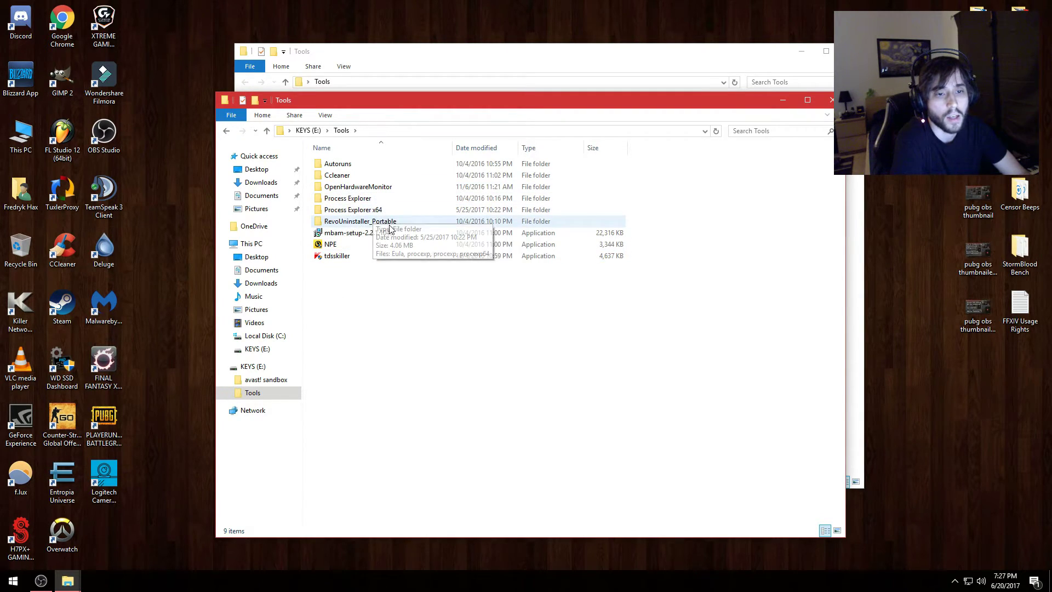
double_click(353, 209)
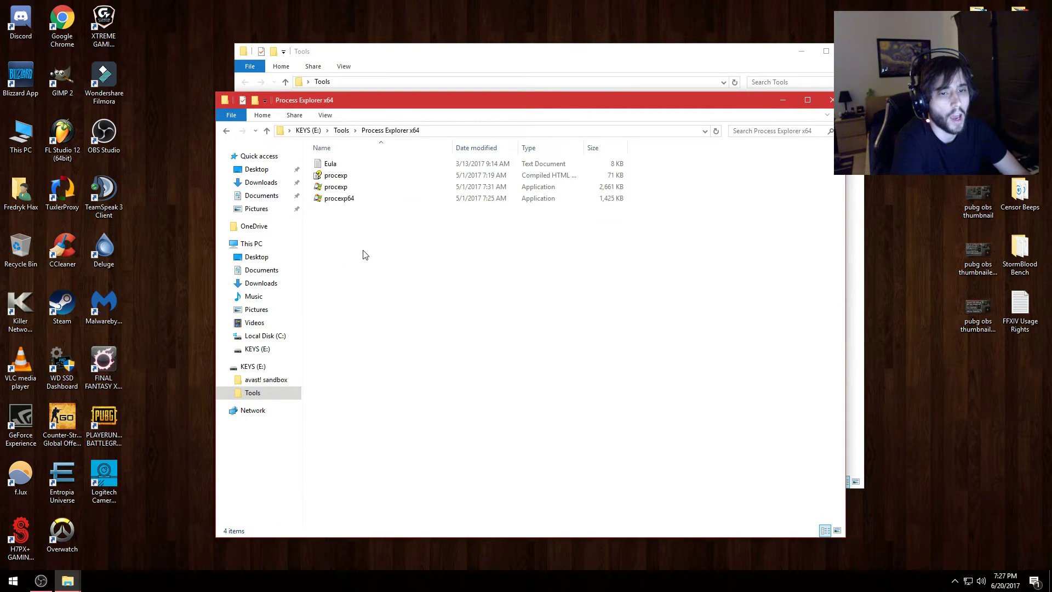
double_click(350, 200)
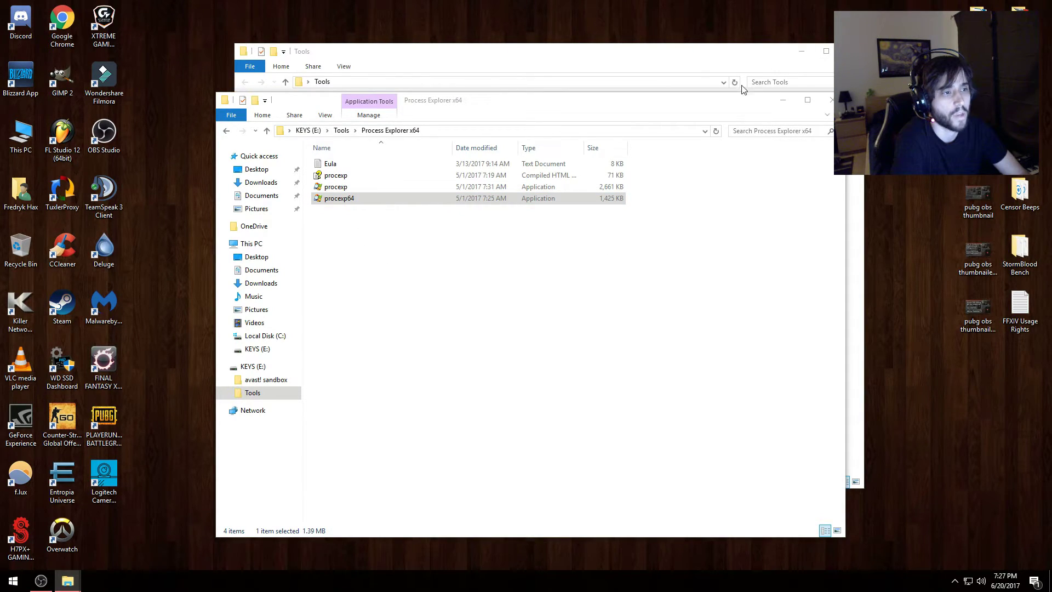
Minimize both folder windows, move the Process Explorer window toward the middle of the desktop, and enlarge it to show more processes
click(784, 101)
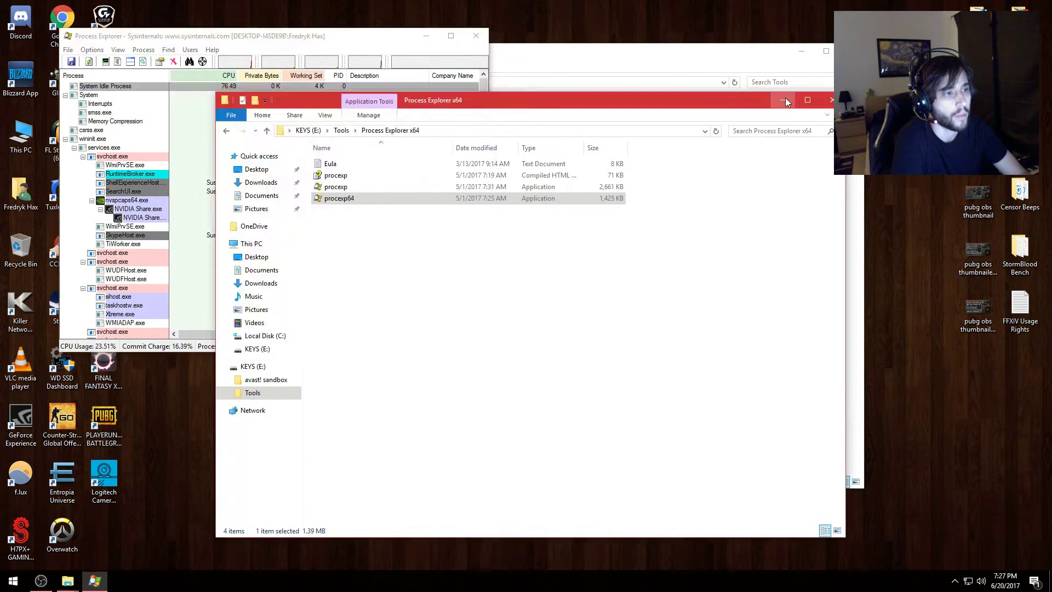
click(784, 101)
click(801, 51)
drag(310, 39, 532, 74)
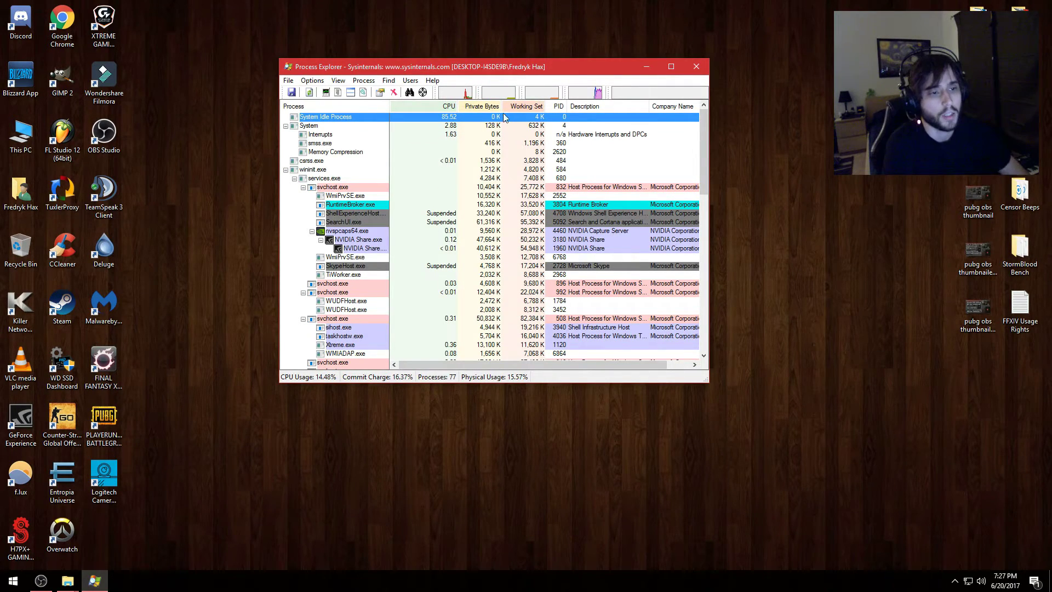
drag(705, 380, 837, 542)
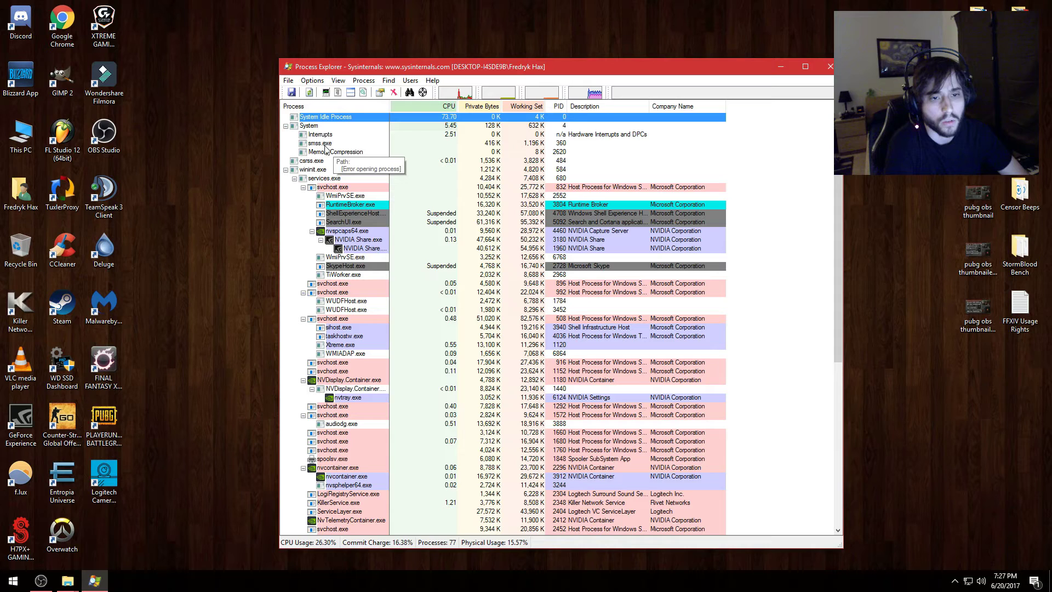
Examine the whole process tree in Process Explorer, including process paths and company names, for unfamiliar or BonziBuddy-related entries
mouse_move(364, 207)
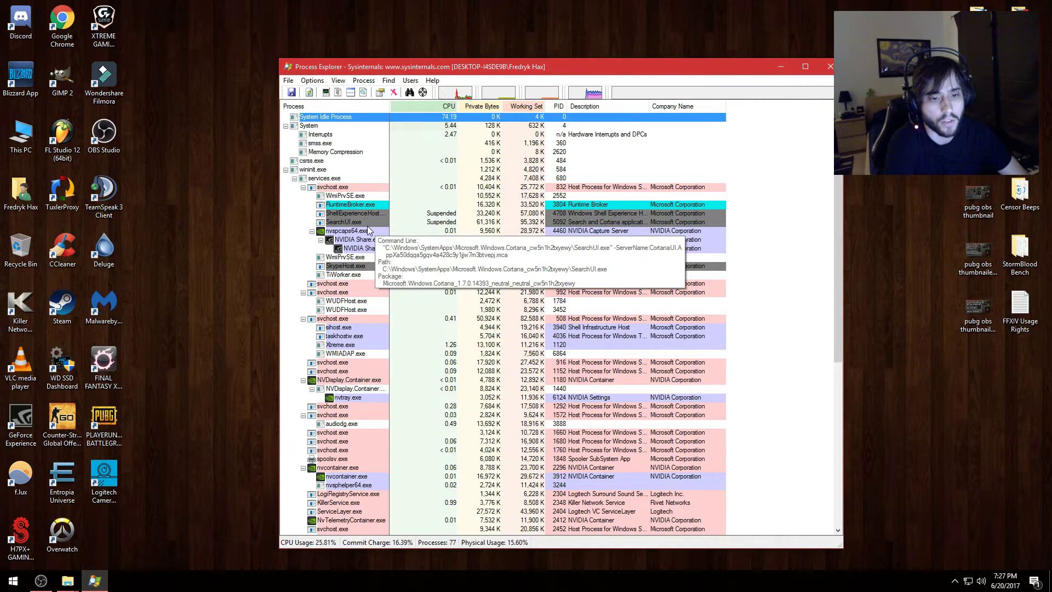
scroll(366, 245, down, 1)
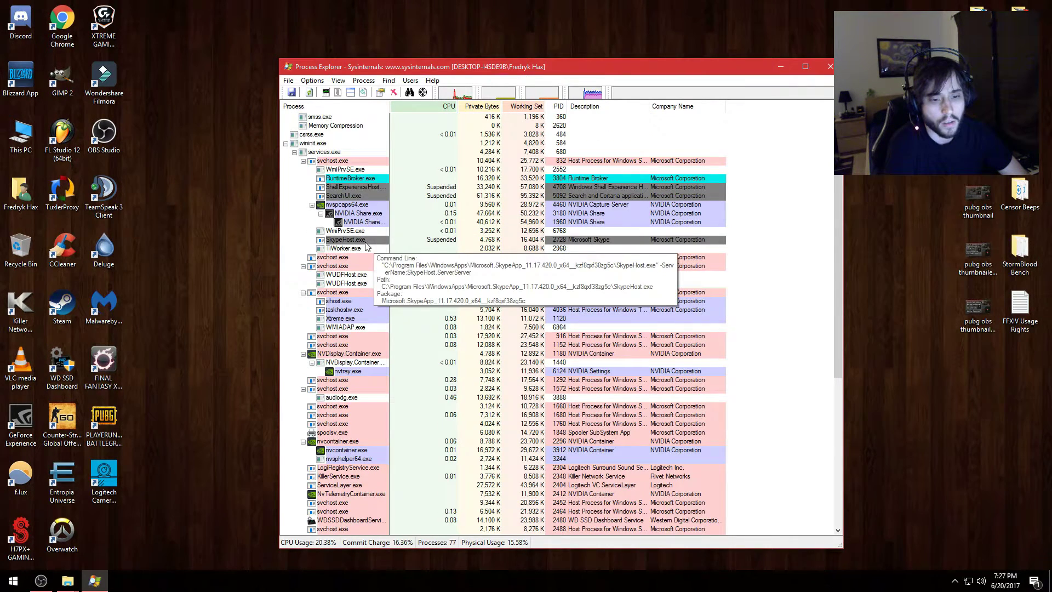
scroll(365, 246, down, 2)
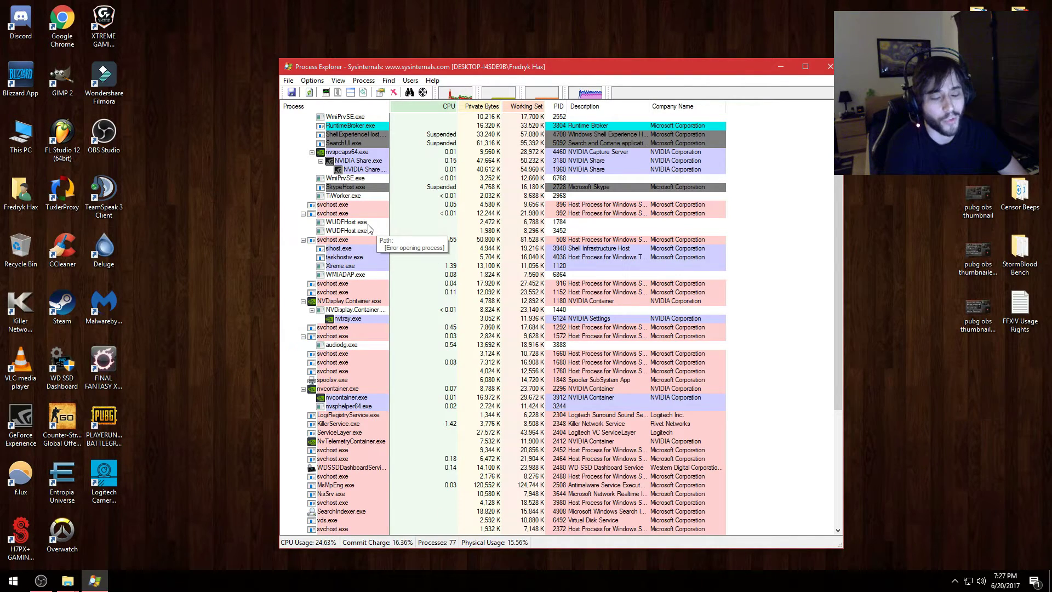
scroll(368, 229, down, 1)
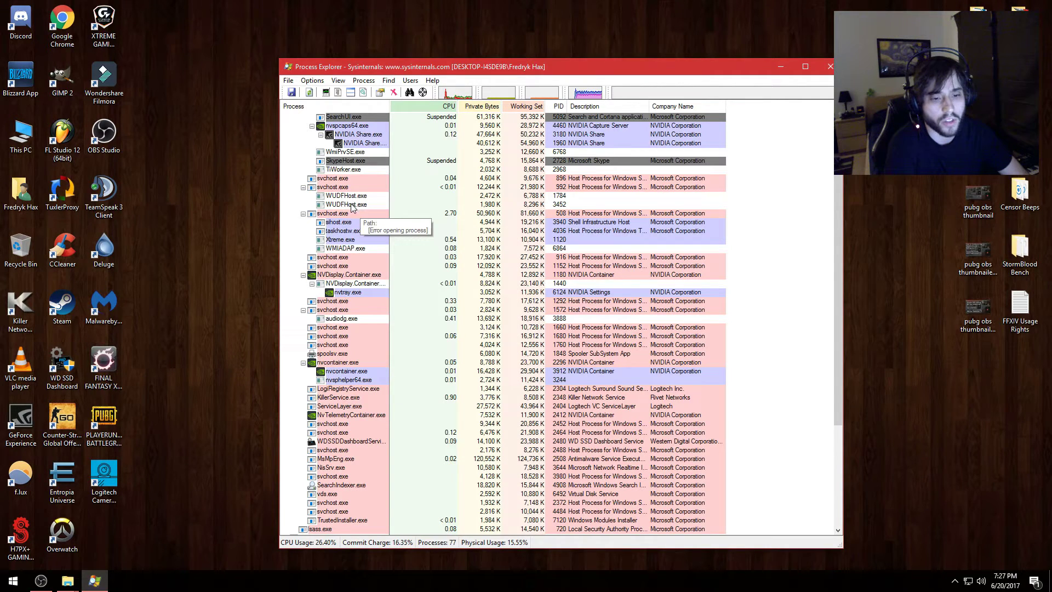
scroll(351, 211, down, 2)
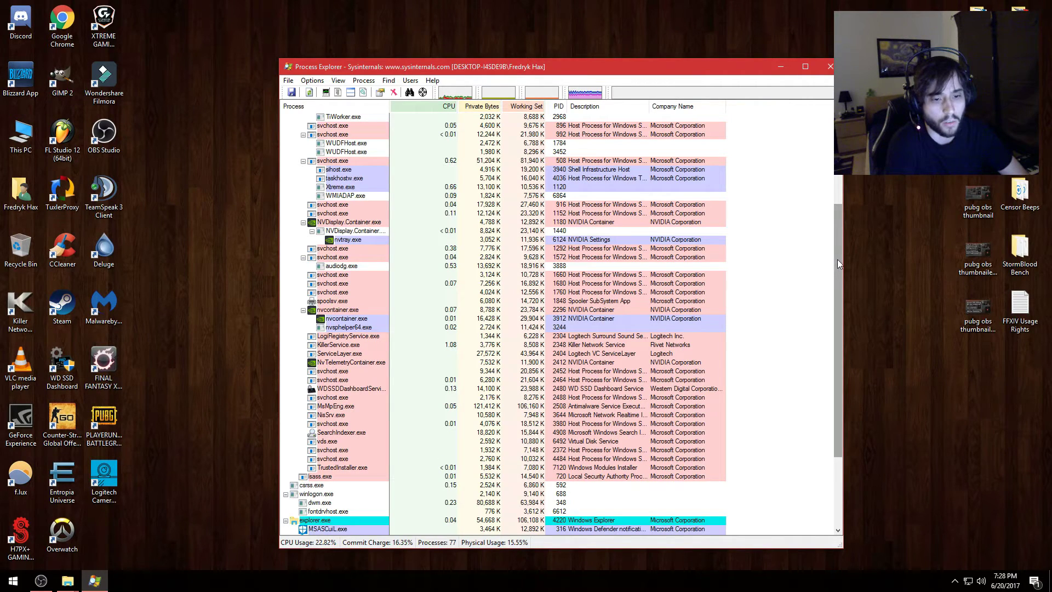
drag(837, 259, 835, 333)
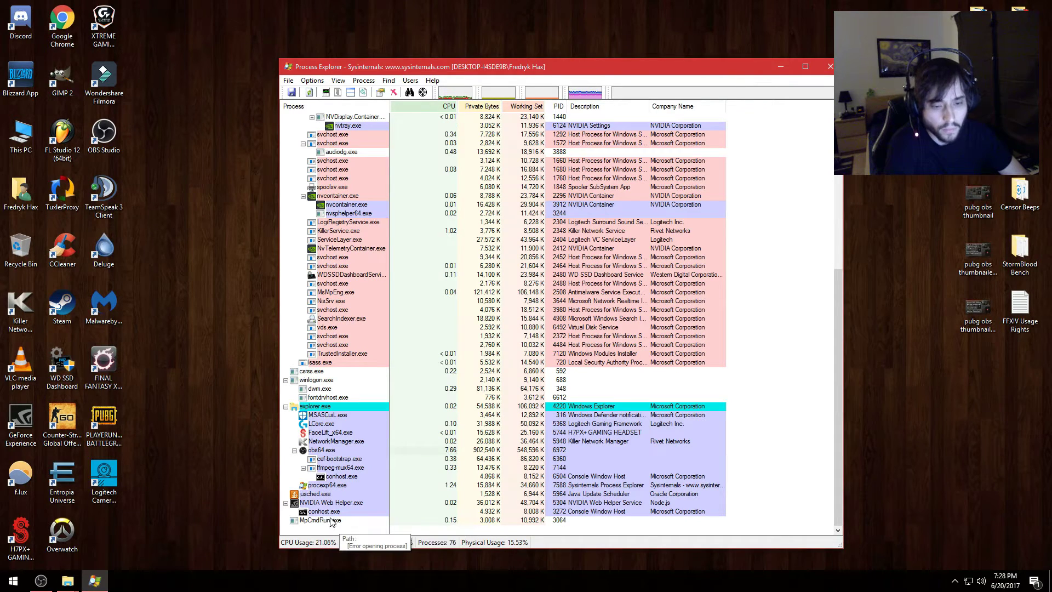
scroll(348, 515, up, 4)
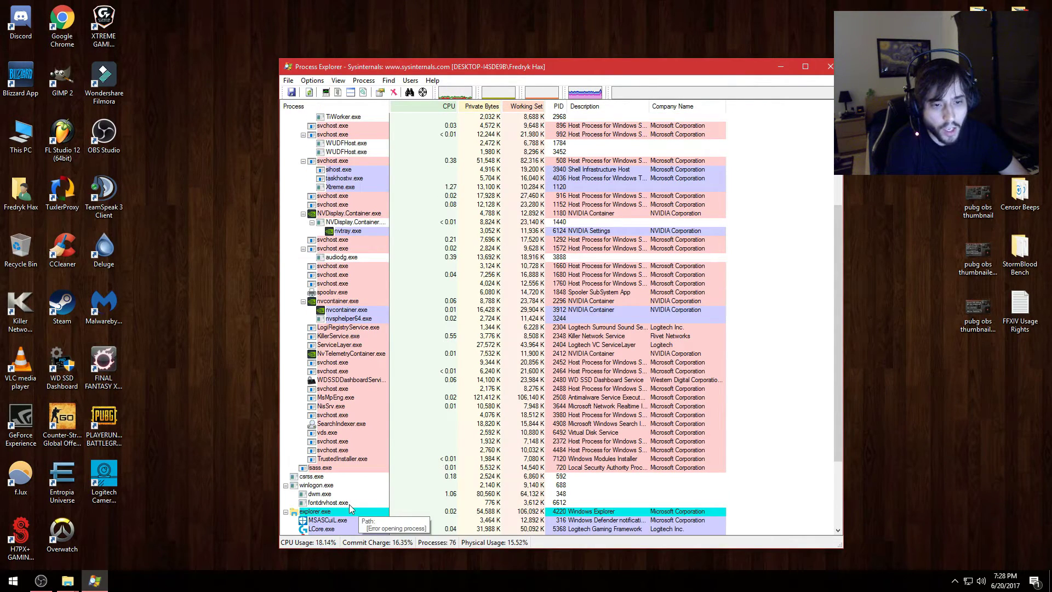
scroll(348, 505, up, 6)
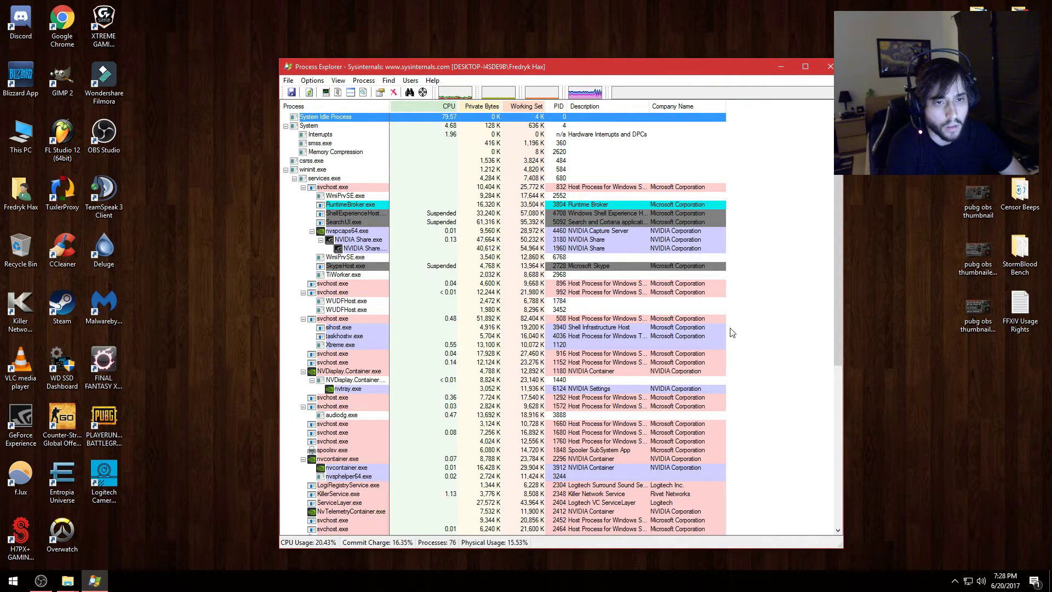
mouse_move(839, 195)
mouse_down()
mouse_move(832, 308)
mouse_move(843, 197)
mouse_up()
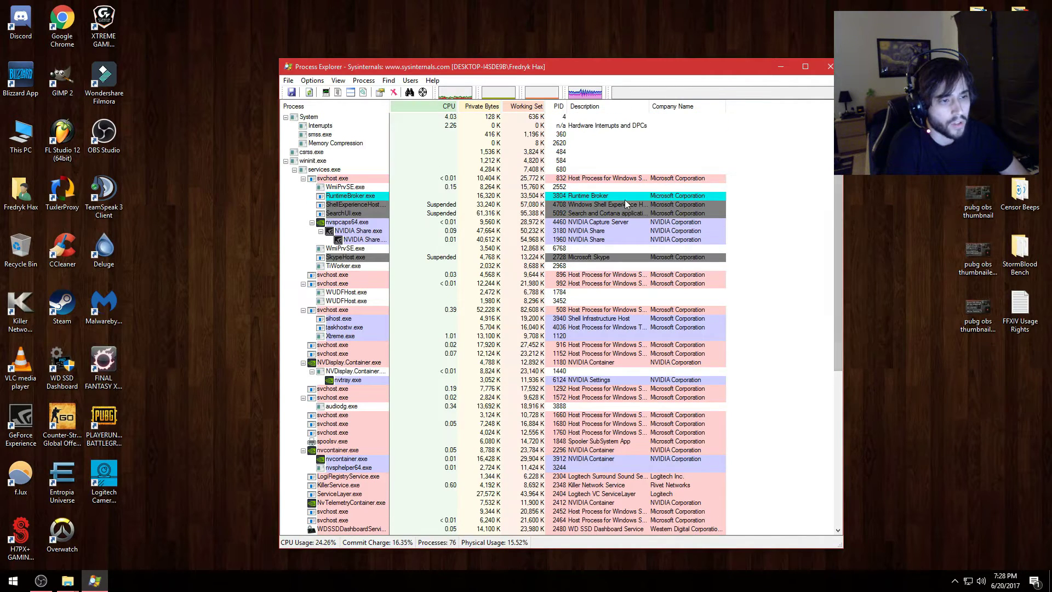
Select RuntimeBroker.exe in the process list, switch to Google Chrome, and search Google for "runtime broker process"
click(348, 199)
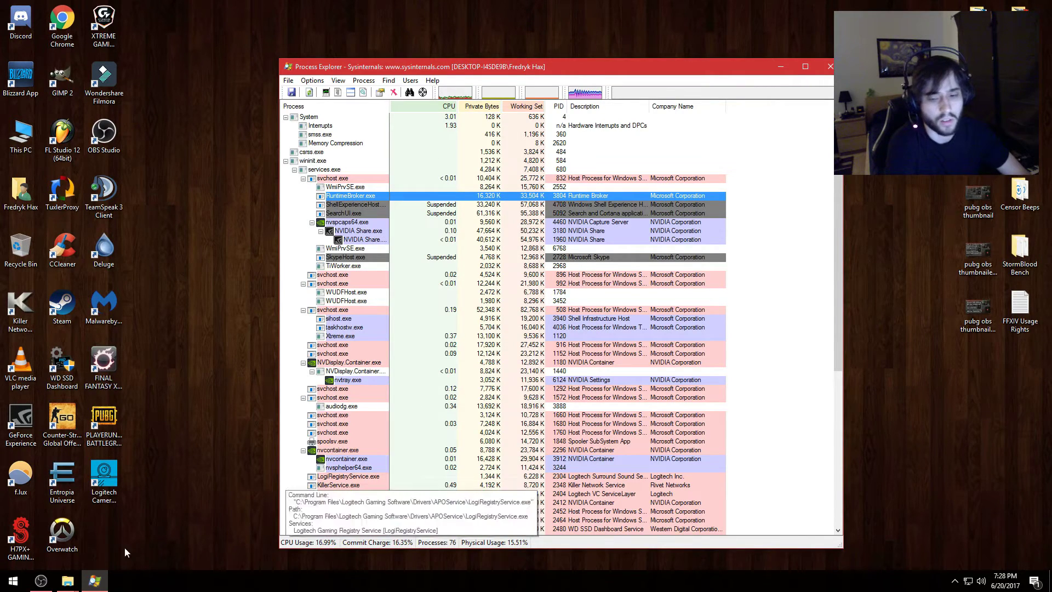
click(207, 535)
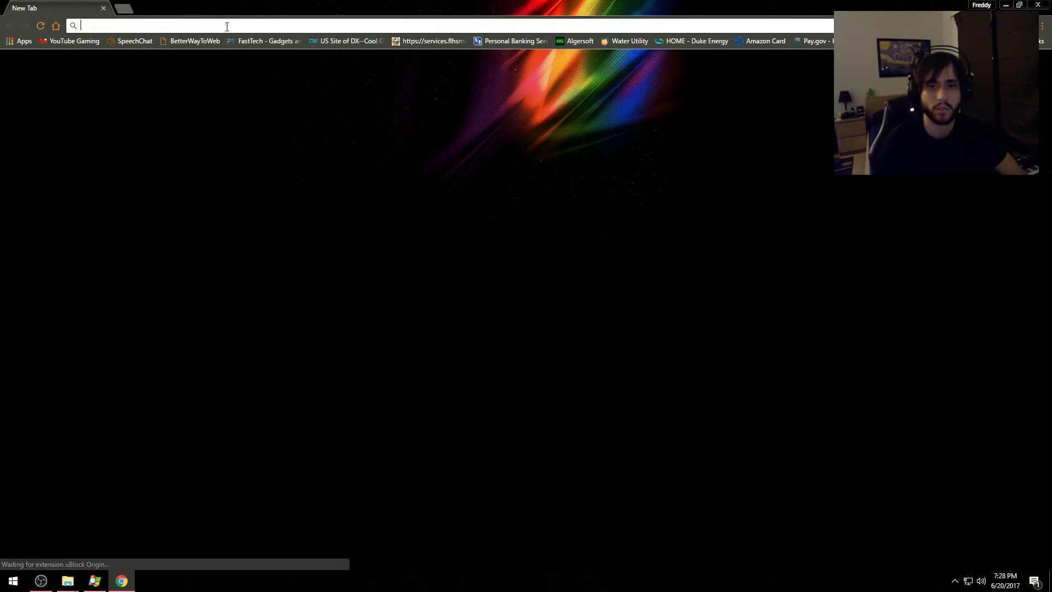
text(runtime)
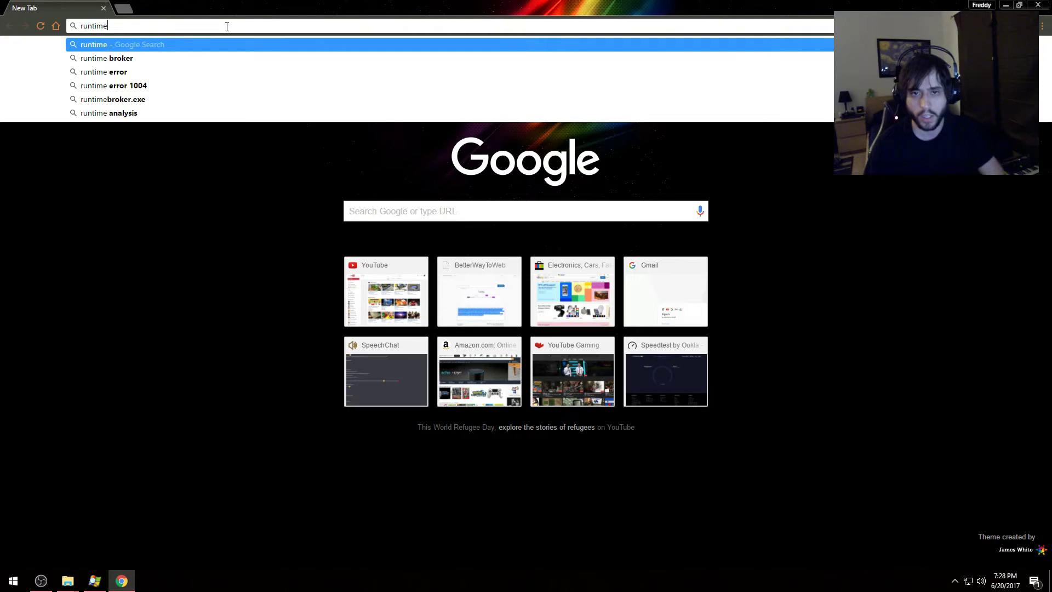
text( broker)
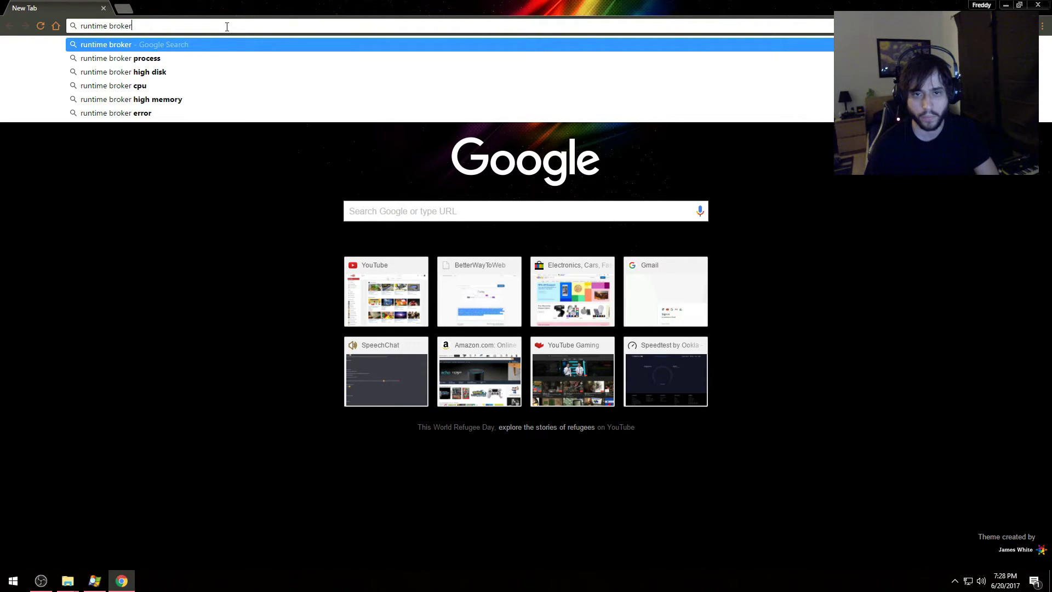
text( process)
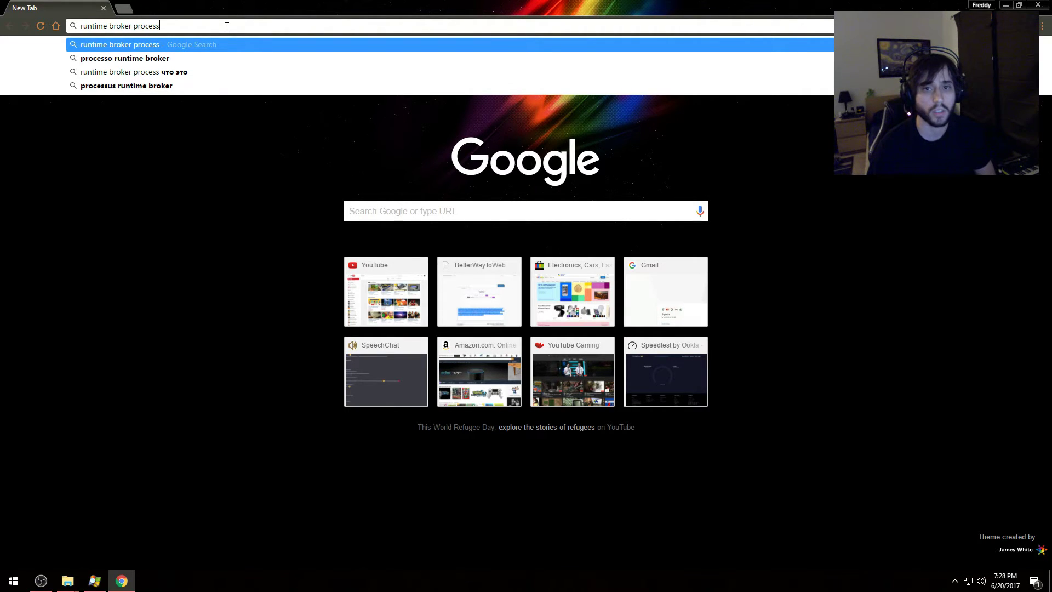
key(Return)
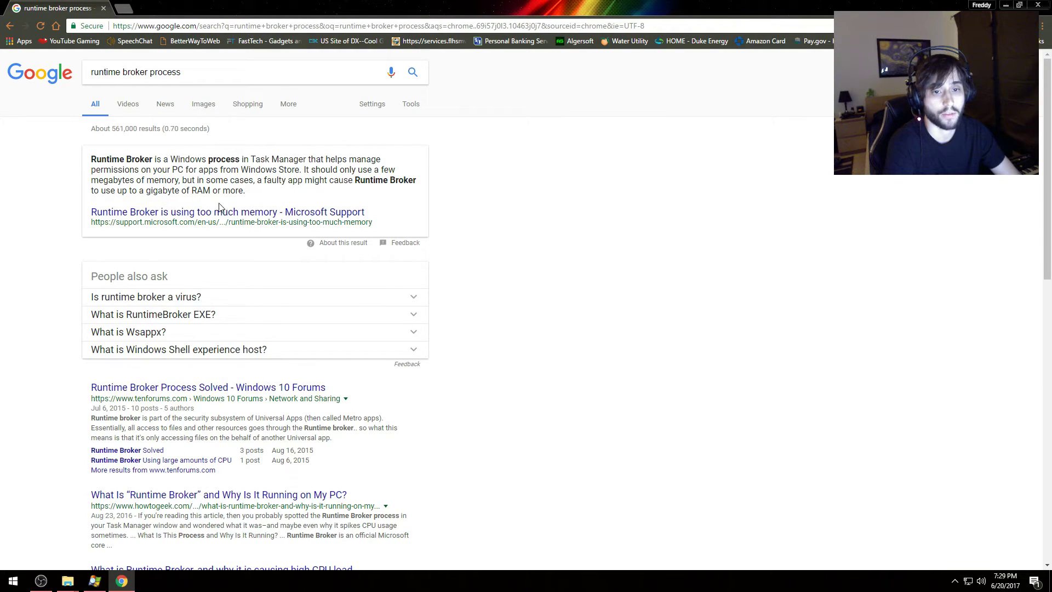
Minimize the browser, open Task Manager, and sort the running processes by memory usage
key(super+Down)
key(super+Down)
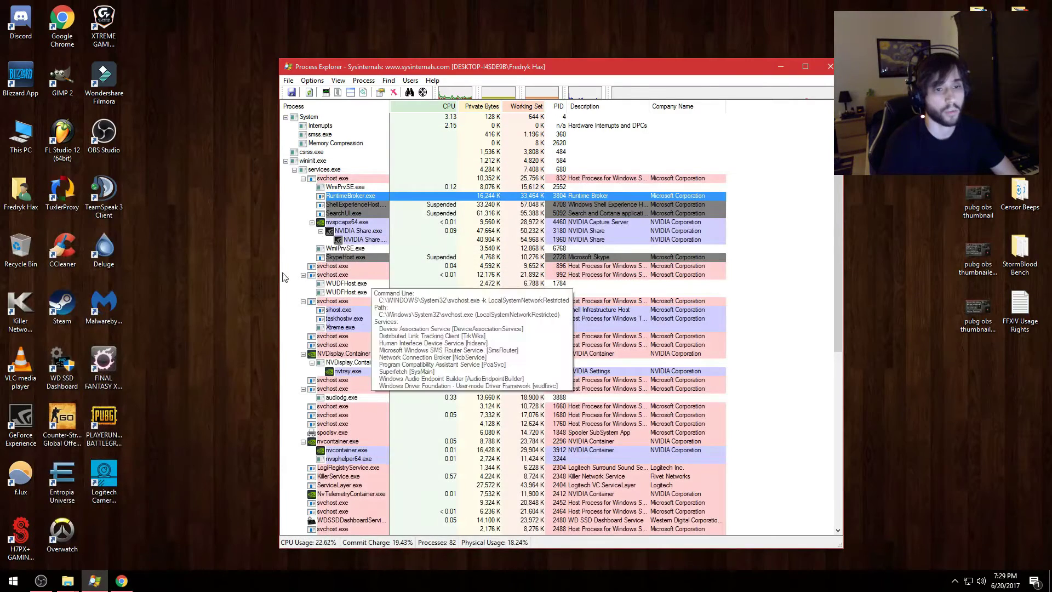
key(ctrl+shift+Escape)
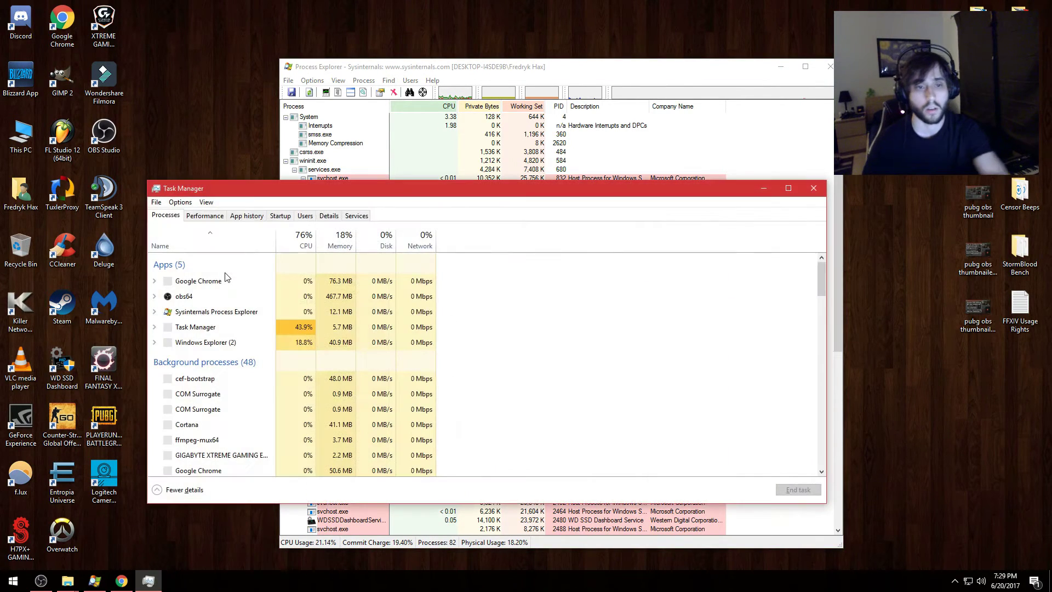
click(343, 243)
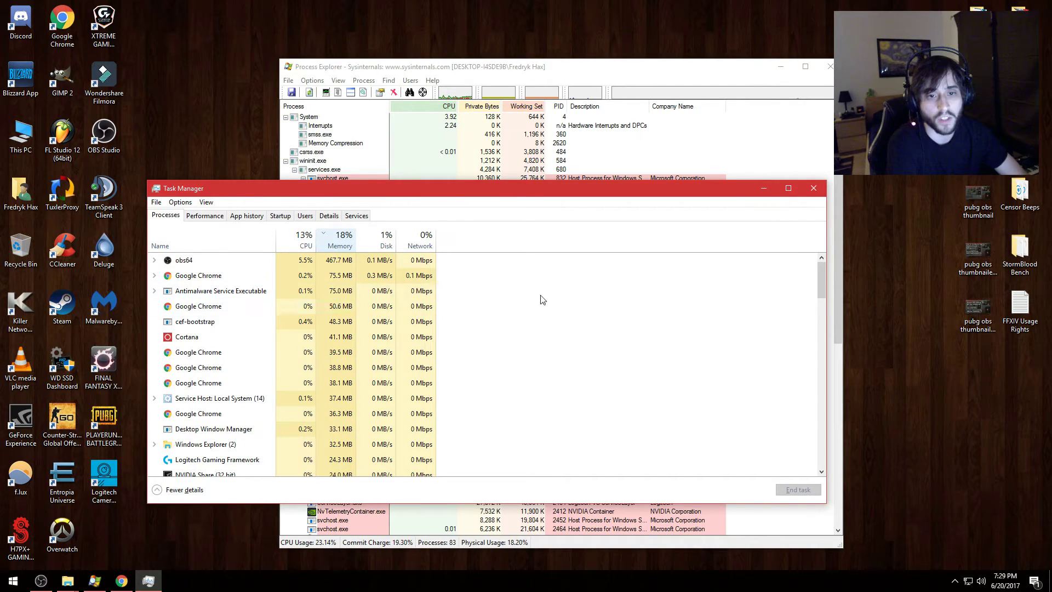
Close Task Manager, review the rest of the process tree in Process Explorer, and select procexp64.exe
drag(820, 271, 829, 240)
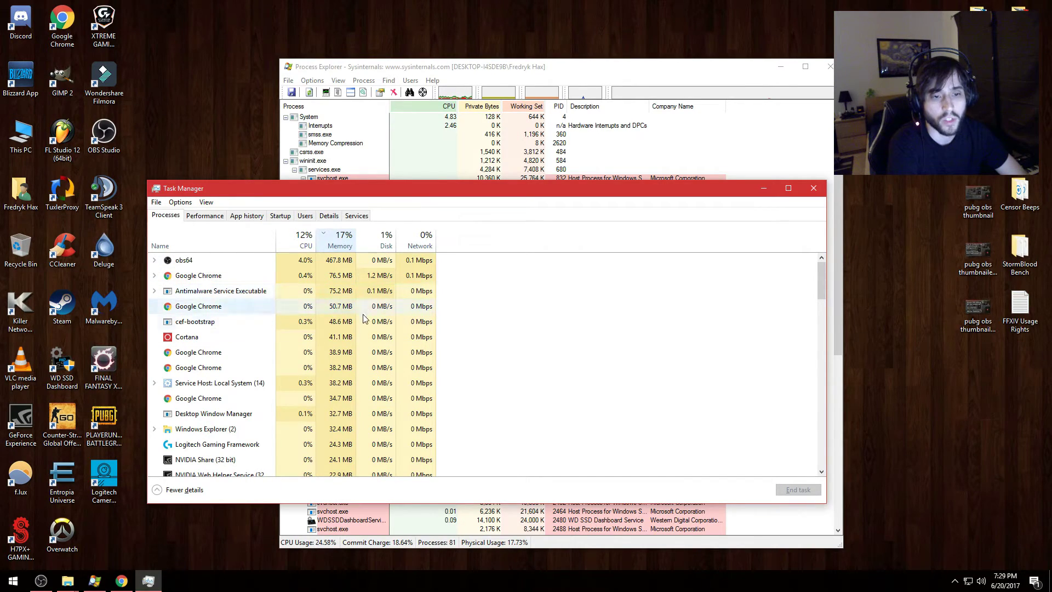
click(814, 192)
drag(841, 204, 836, 245)
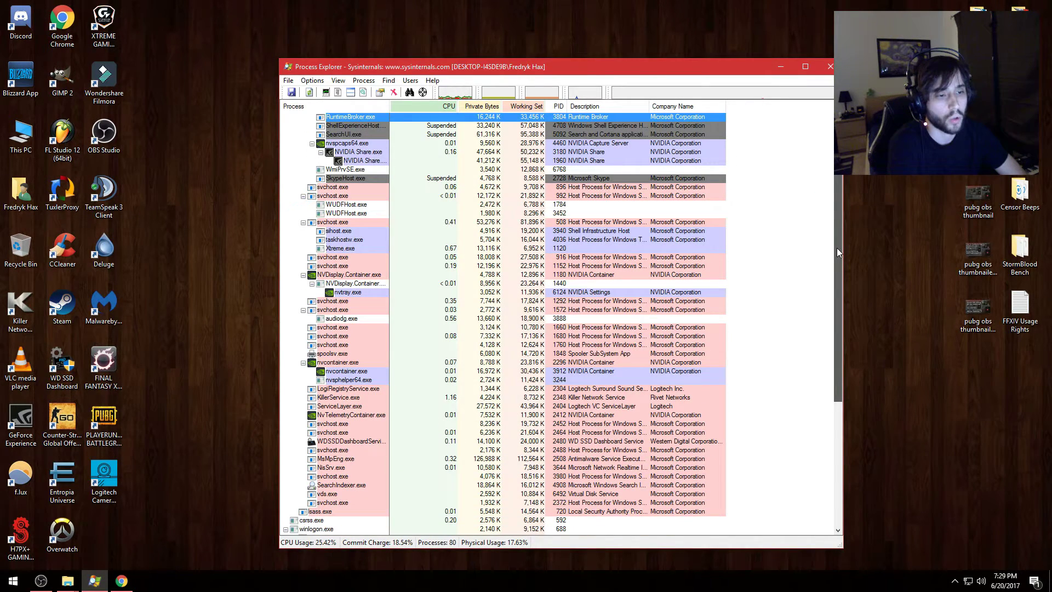
drag(837, 251, 815, 397)
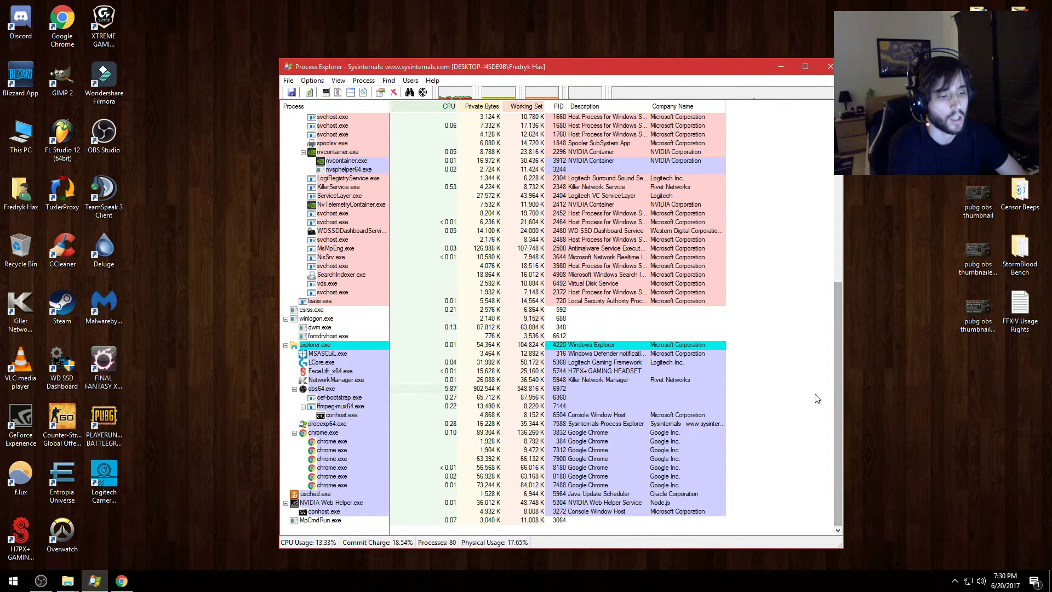
click(595, 423)
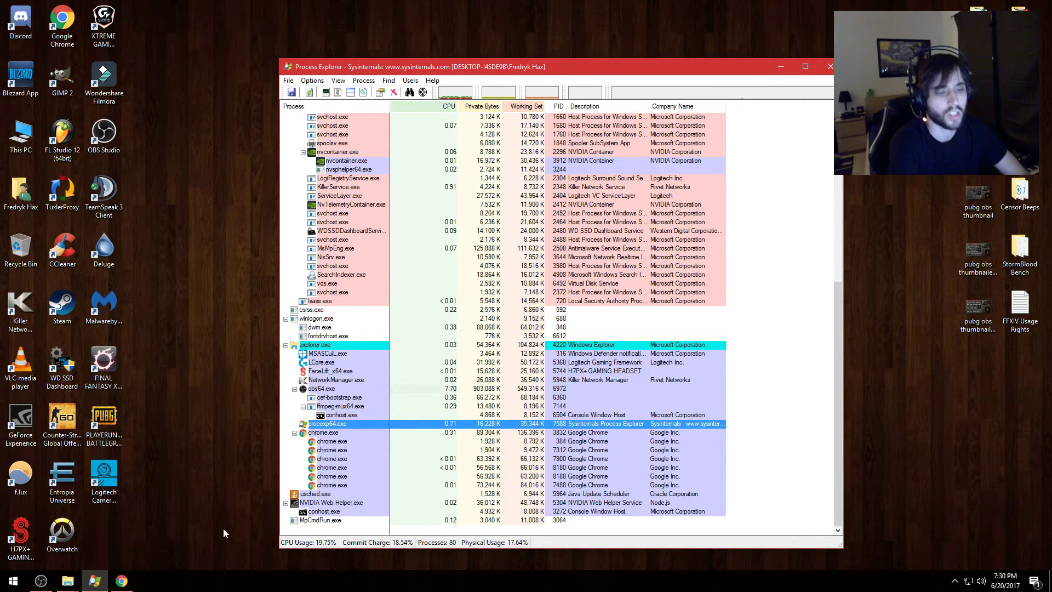
Switch to Google Chrome, search Google for "sysinternals process explorer", view the Microsoft TechNet page for the tool, and close it
click(121, 581)
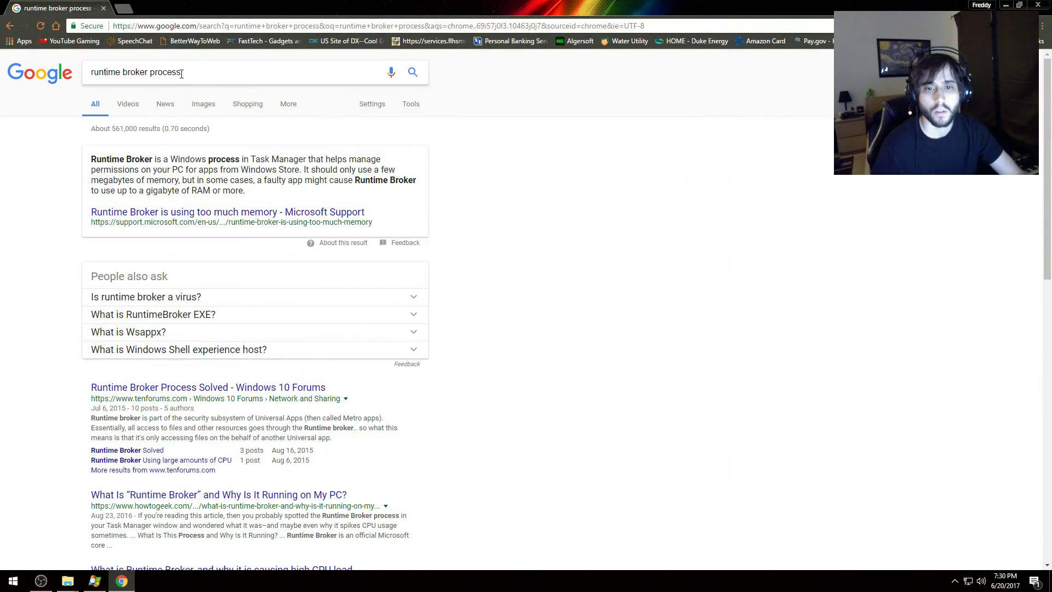
drag(186, 72, 88, 70)
text(sysinternals)
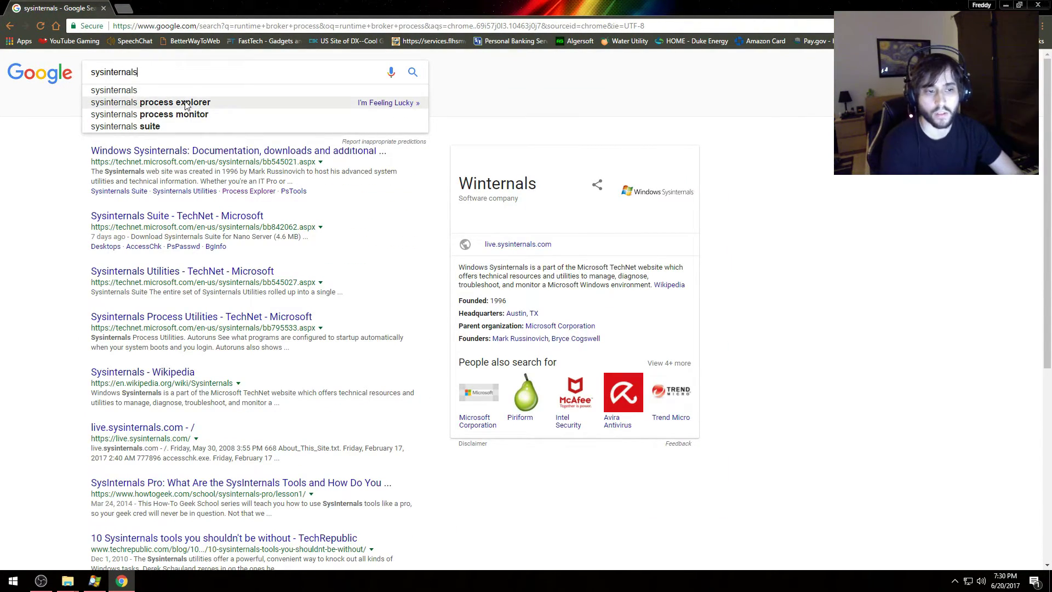
click(165, 102)
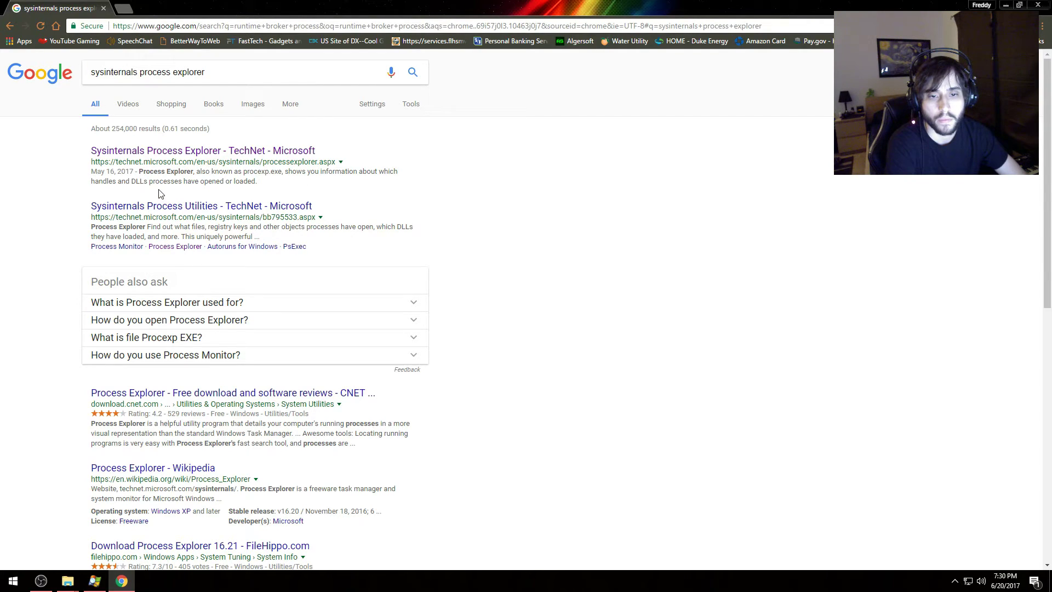
click(170, 156)
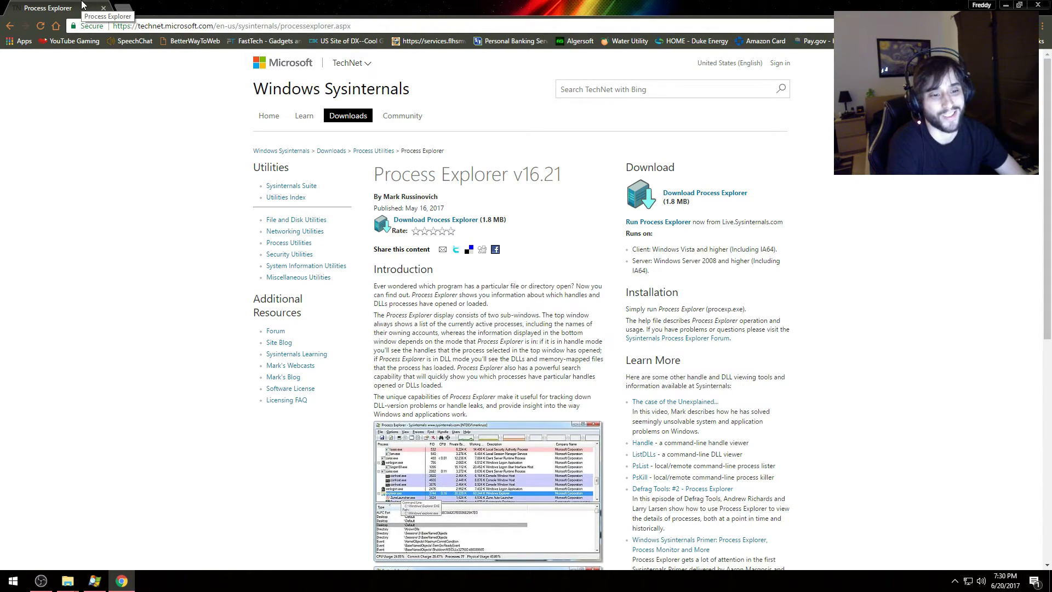
click(103, 7)
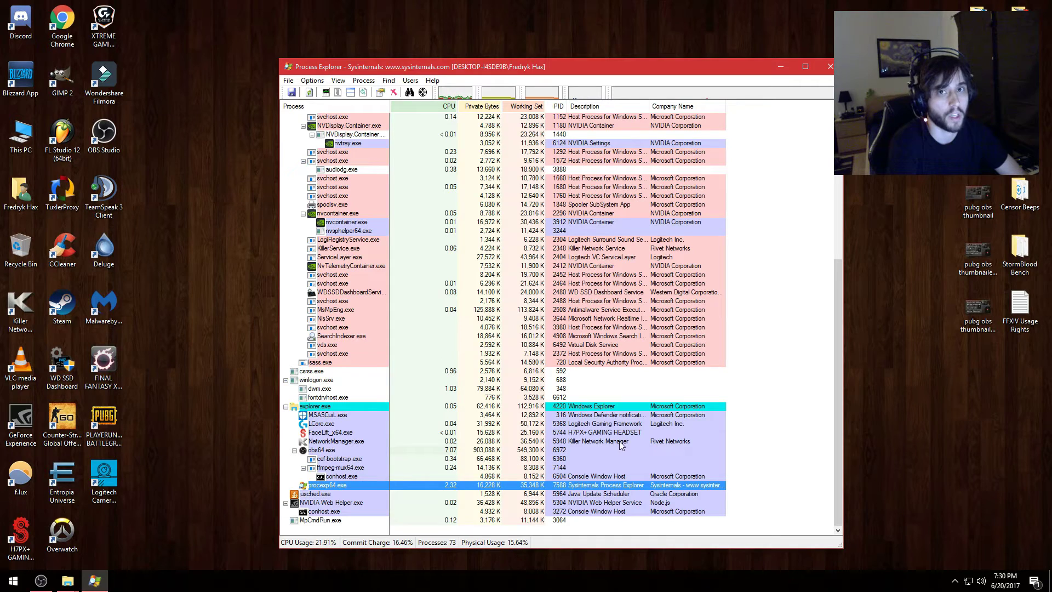
Return to the start of the process tree and view the actions available for RuntimeBroker.exe, without applying any
scroll(834, 383, up, 1)
drag(837, 369, 837, 244)
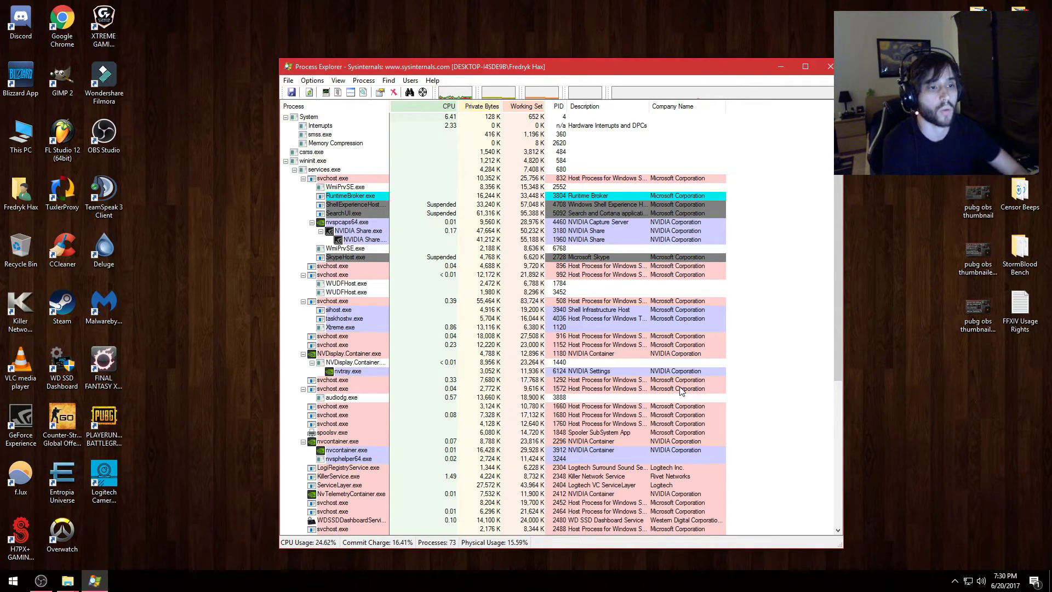
right_click(597, 198)
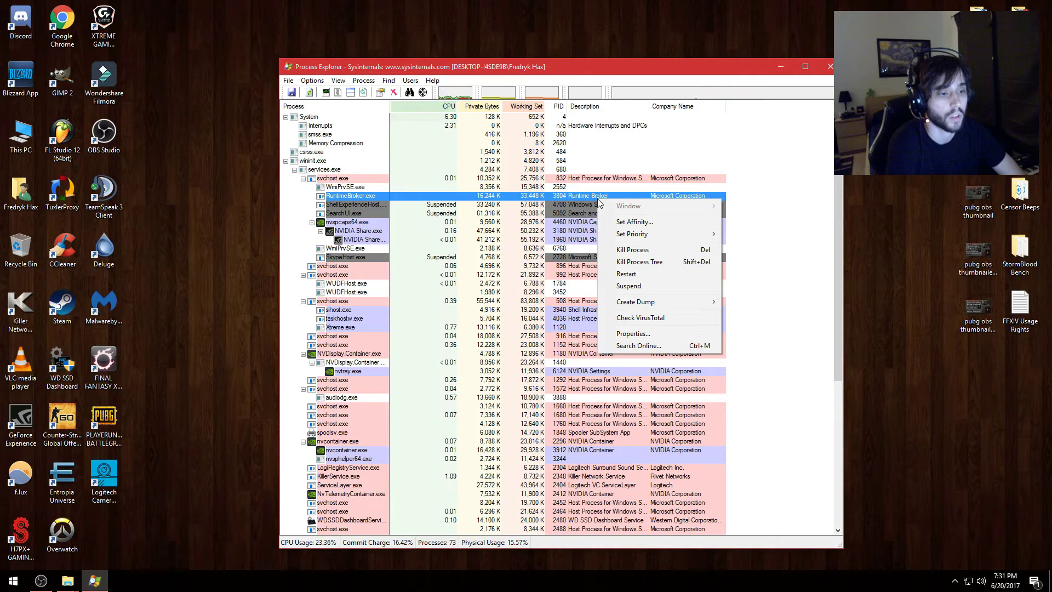
click(675, 79)
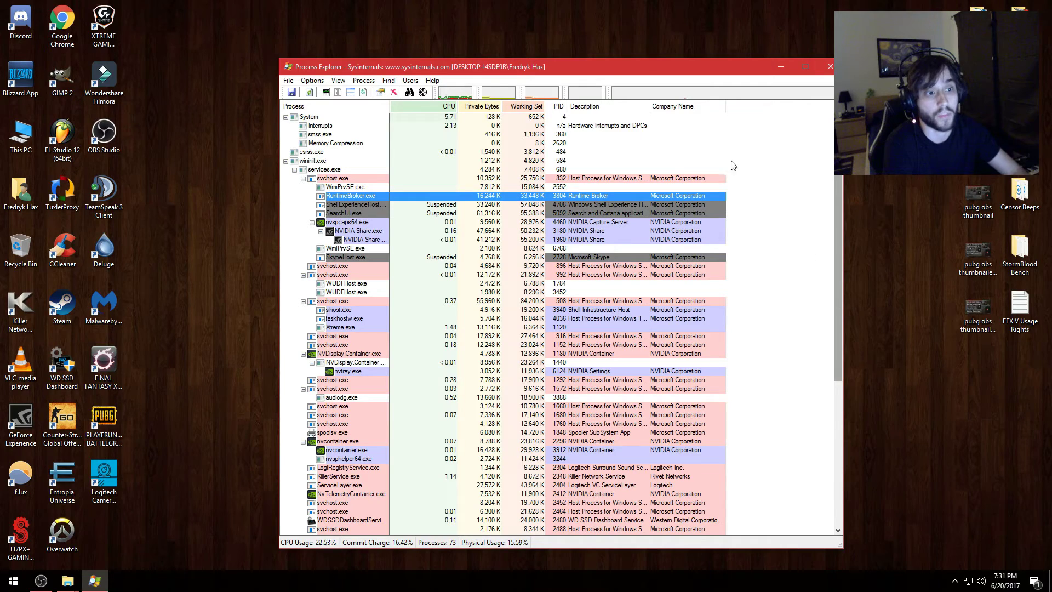
right_click(598, 196)
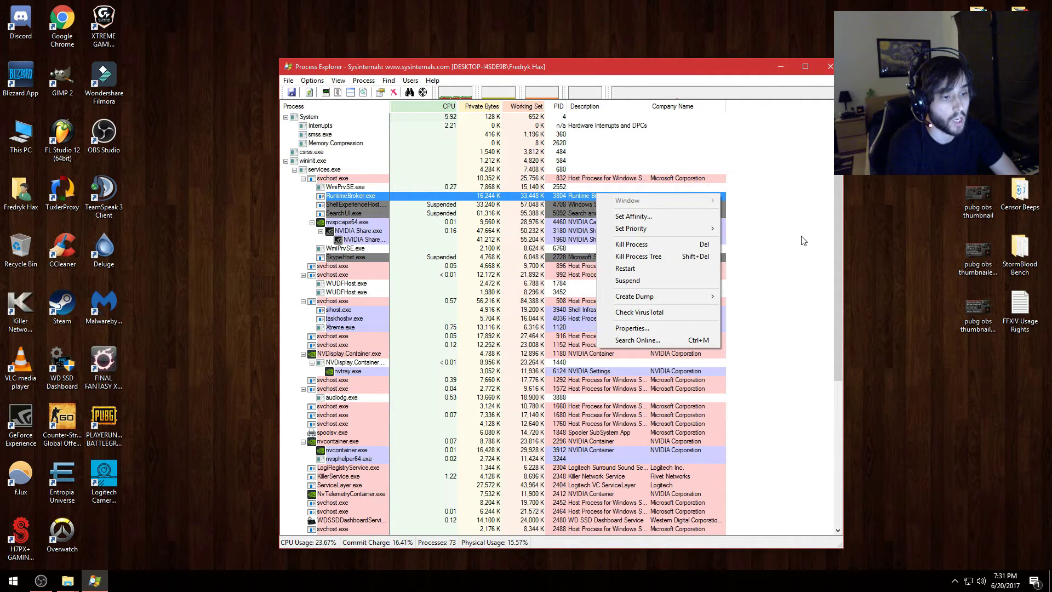
click(680, 74)
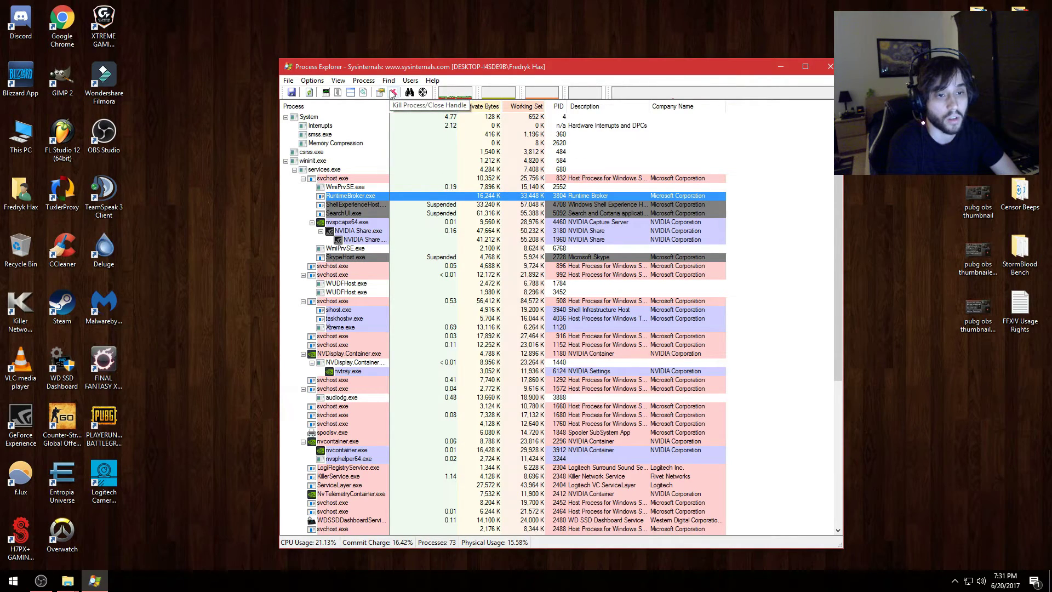
View the available process actions for nvspcaps64.exe, nvcontainer.exe and spoolsv.exe in turn, leaving all three processes untouched
right_click(349, 224)
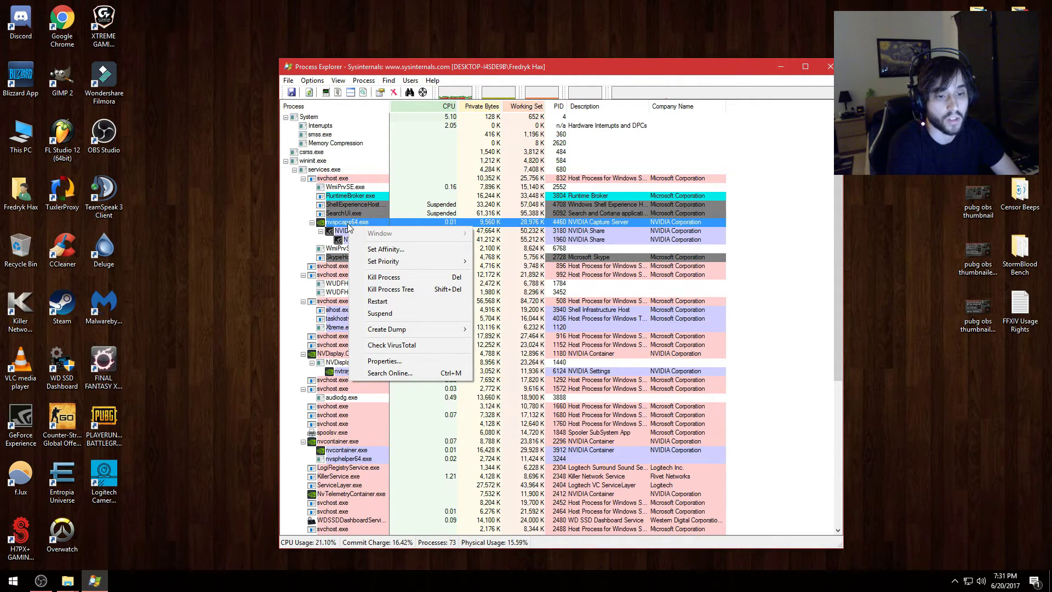
click(819, 204)
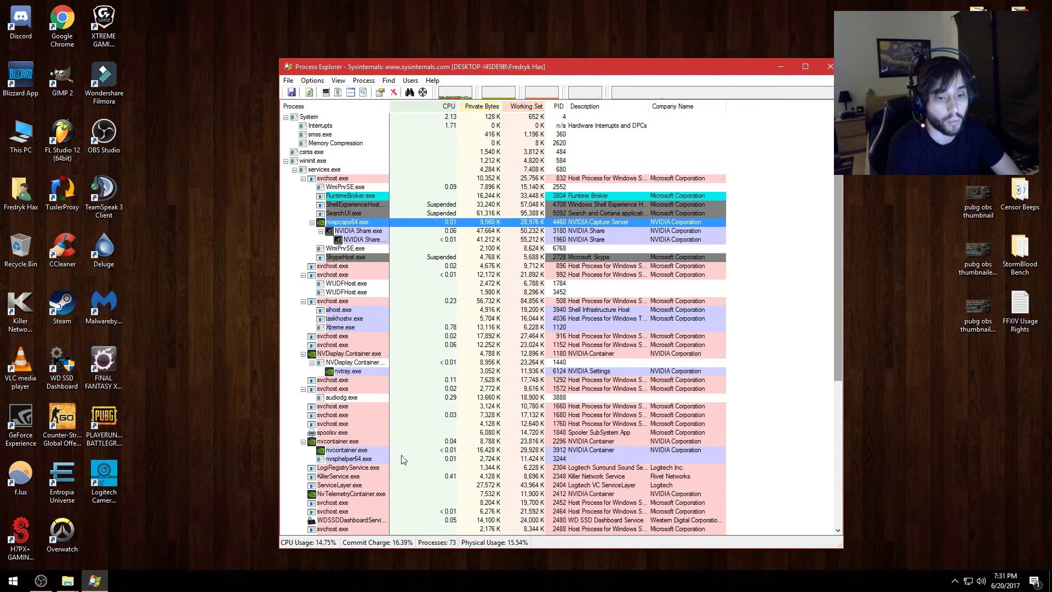
right_click(372, 450)
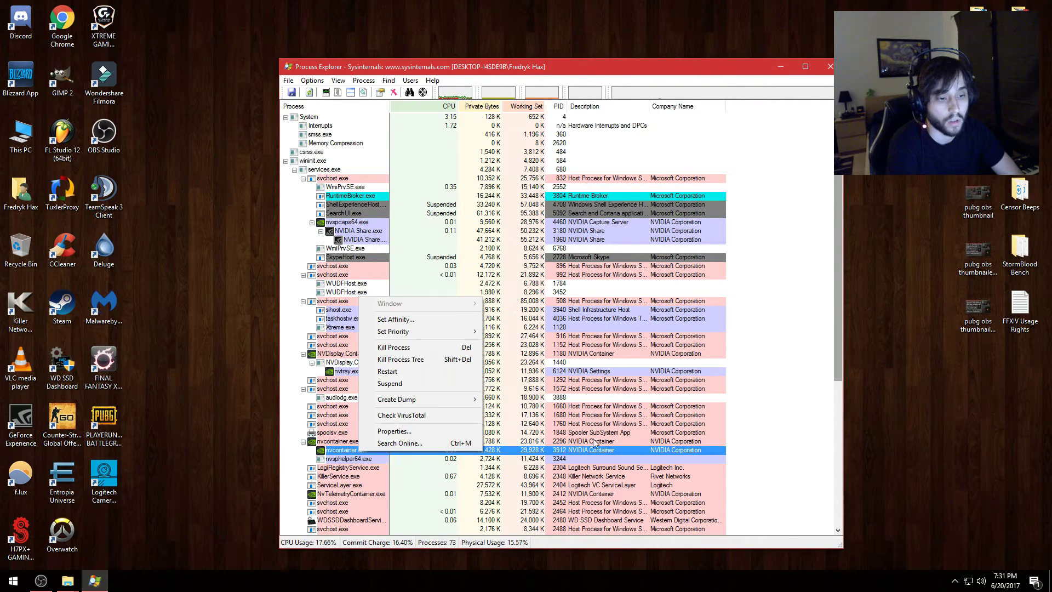
click(627, 435)
right_click(628, 434)
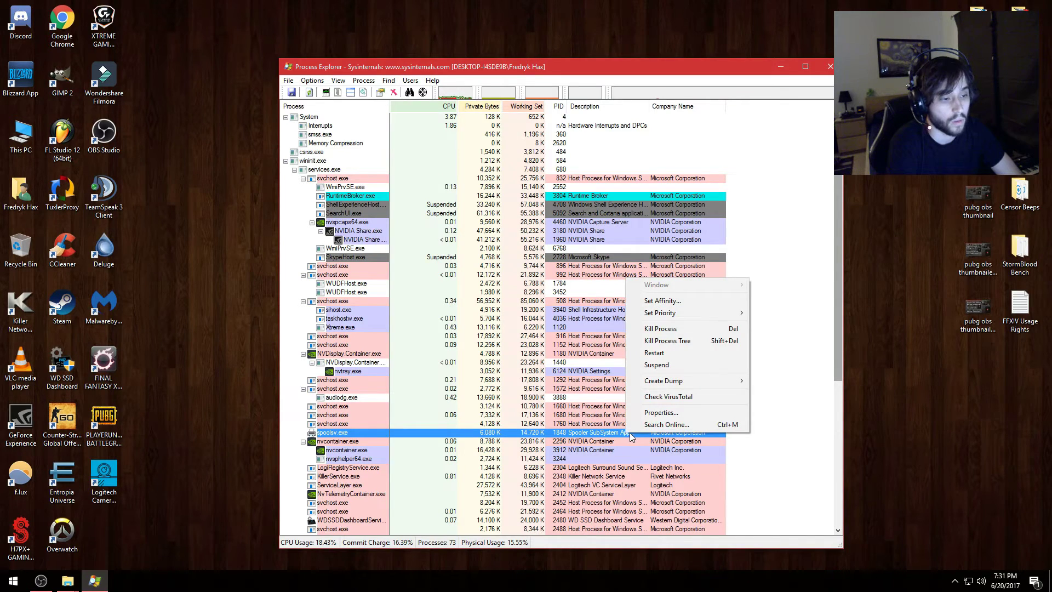
click(836, 343)
Identify the processes behind the desktop and the OBS window with Find Window's Process, opening and repositioning OBS for the second check
drag(837, 343, 836, 242)
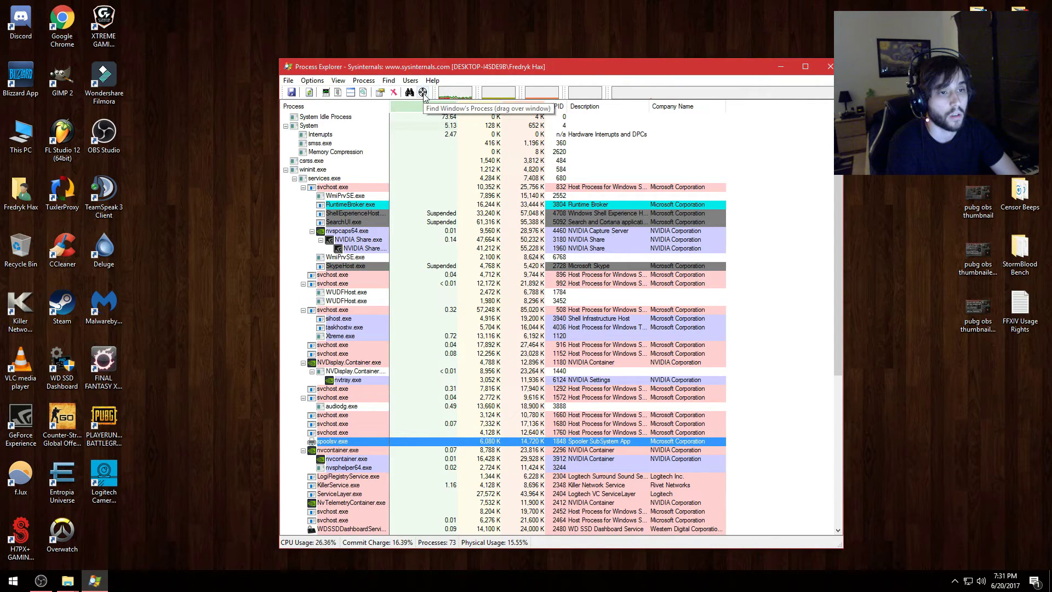
drag(422, 92, 498, 35)
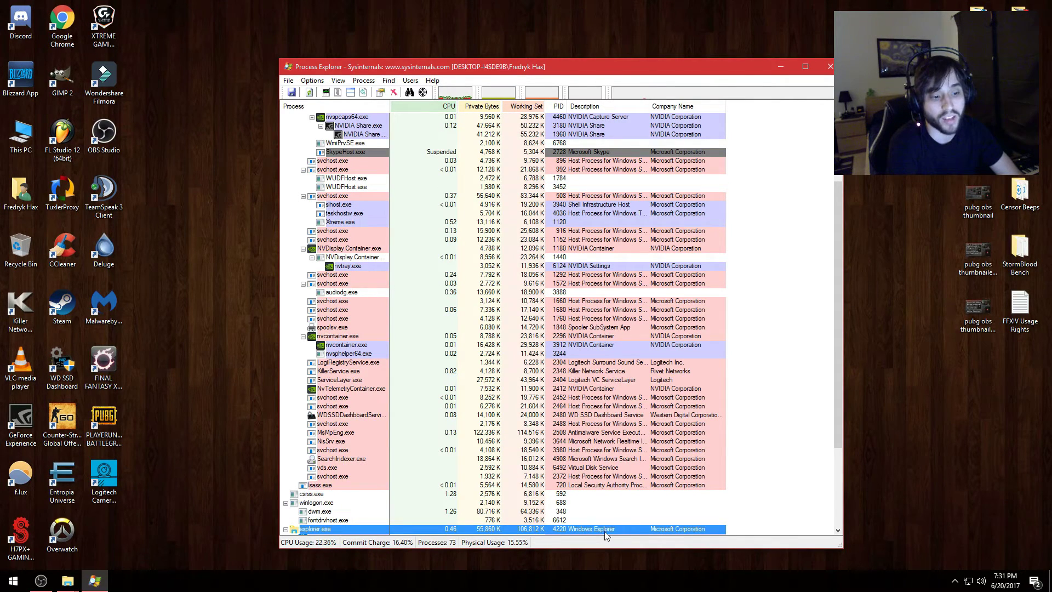
click(41, 580)
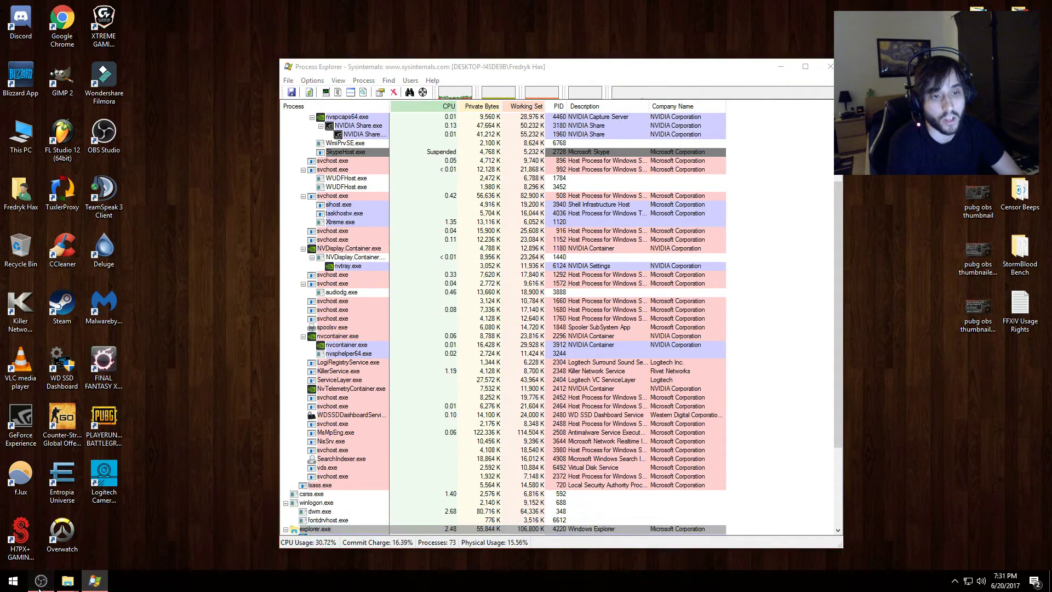
drag(734, 69, 521, 50)
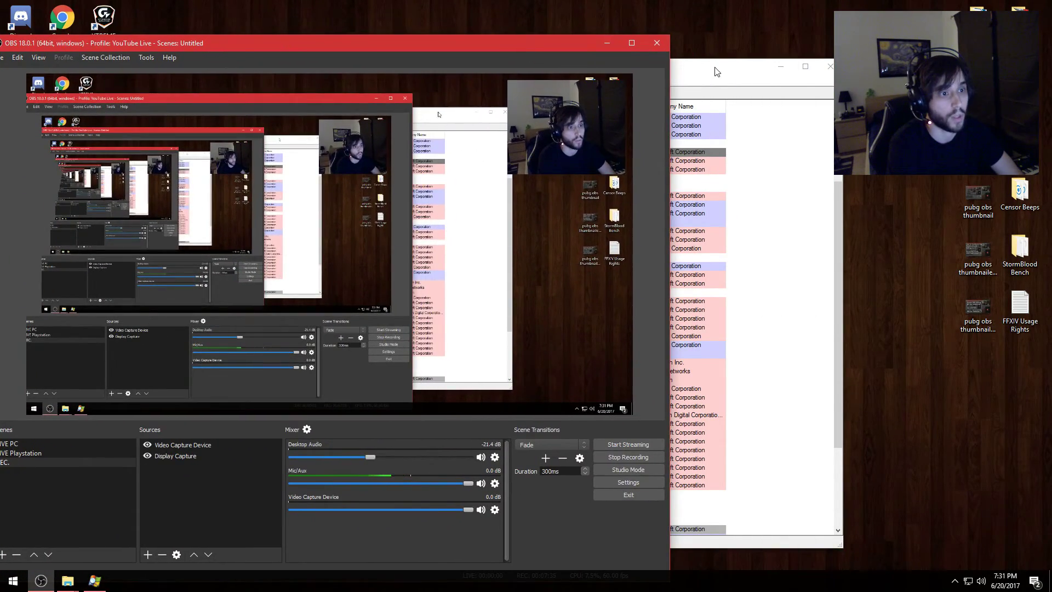
key(alt+Tab)
click(459, 45)
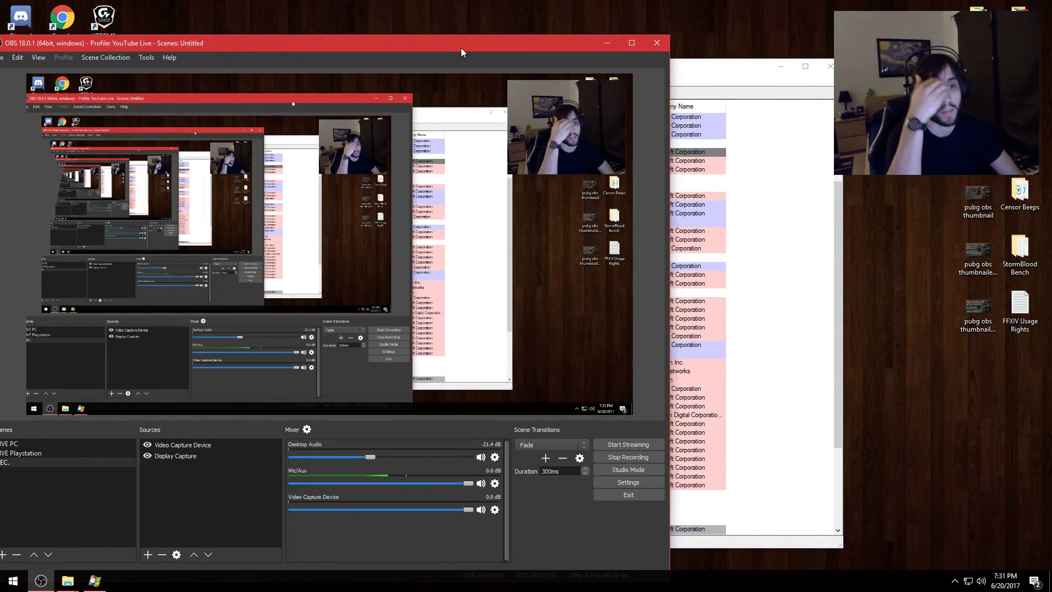
click(725, 71)
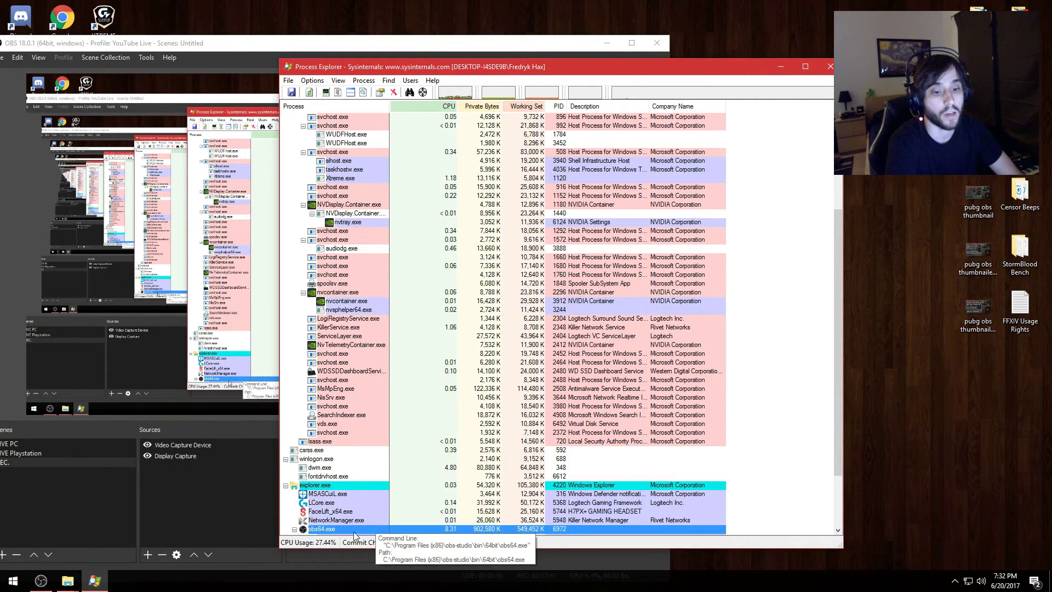
Close Process Explorer, move the OBS window fully into view, and minimize it to leave a clear desktop
click(830, 67)
drag(574, 44, 673, 23)
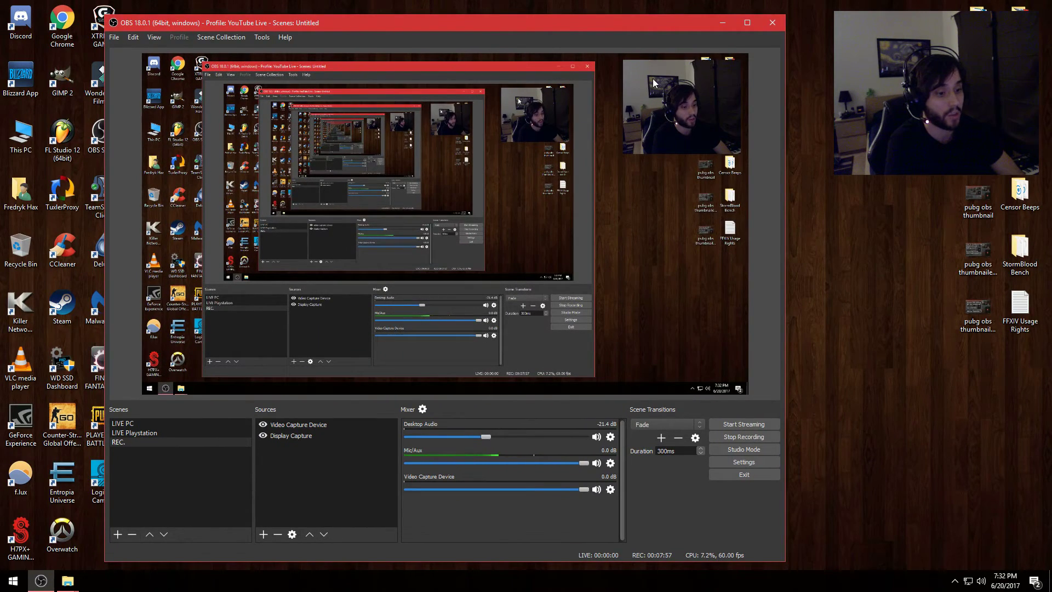
click(721, 25)
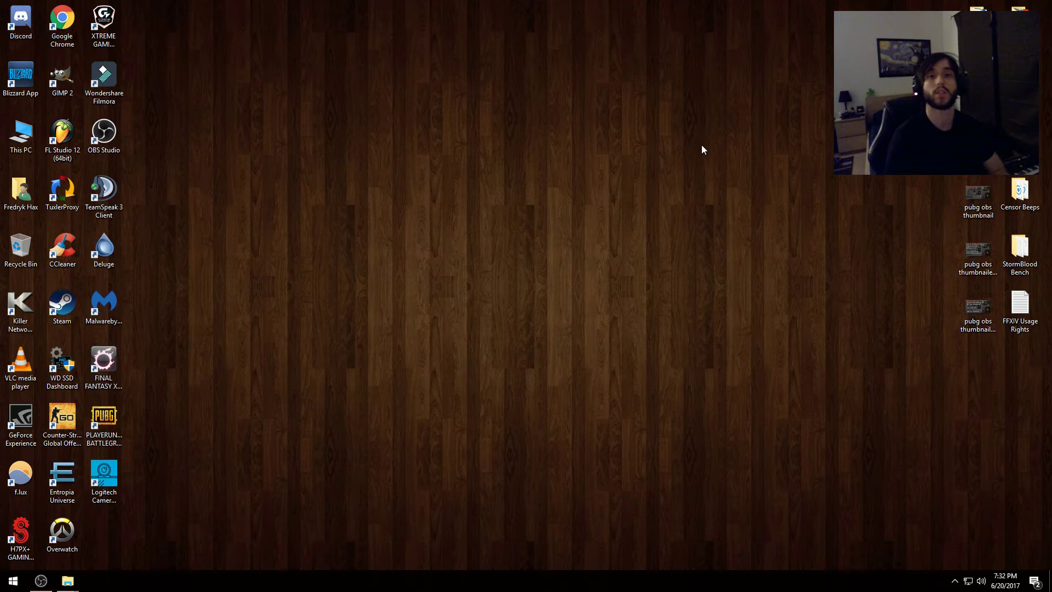